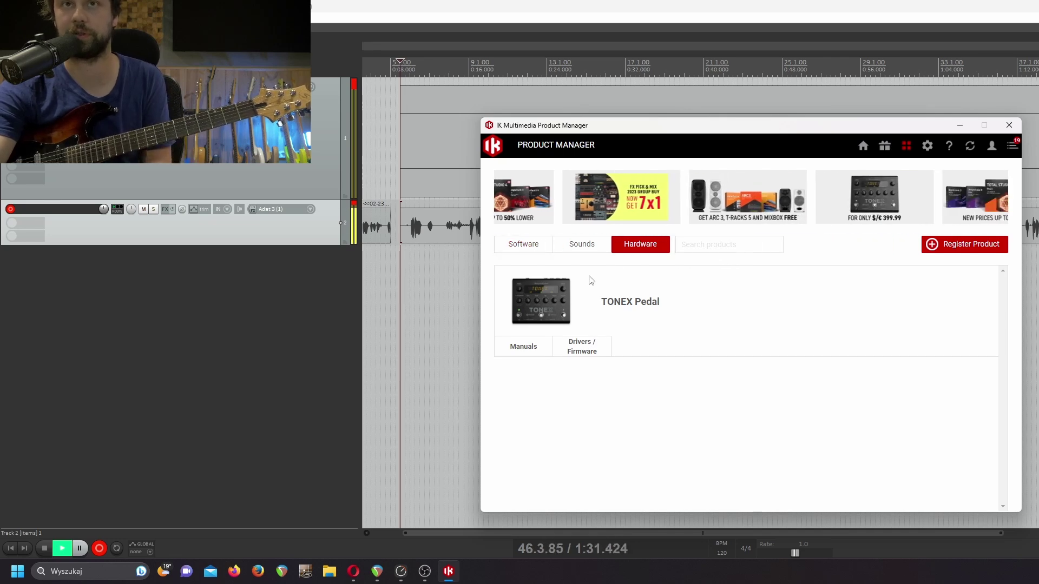
# - Browse the software products and examine the TONEX entry's version and authorization options
pyautogui.click(533, 250)
pyautogui.scroll(-2, 595, 368)
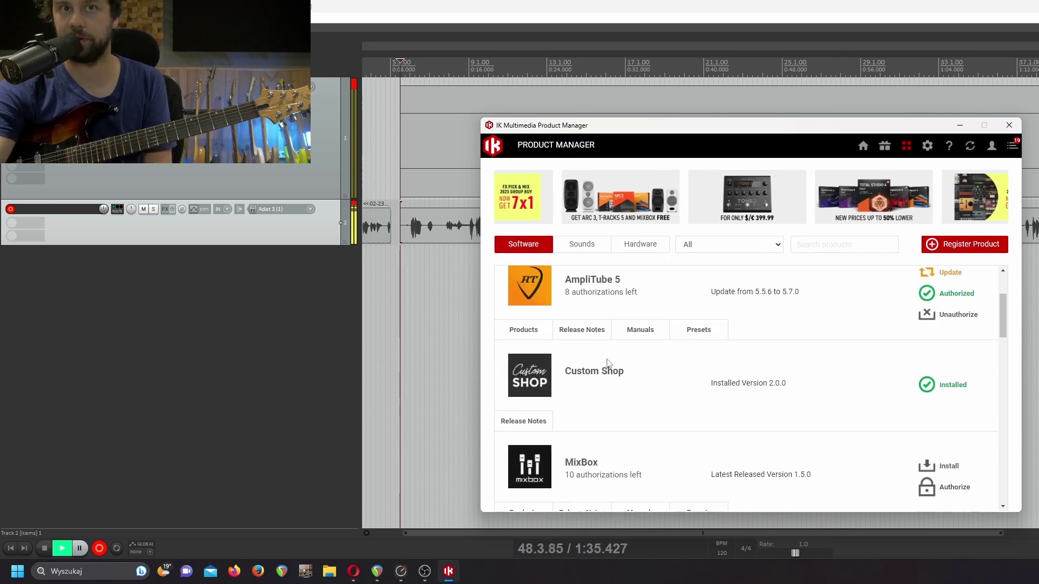
pyautogui.scroll(-10, 628, 363)
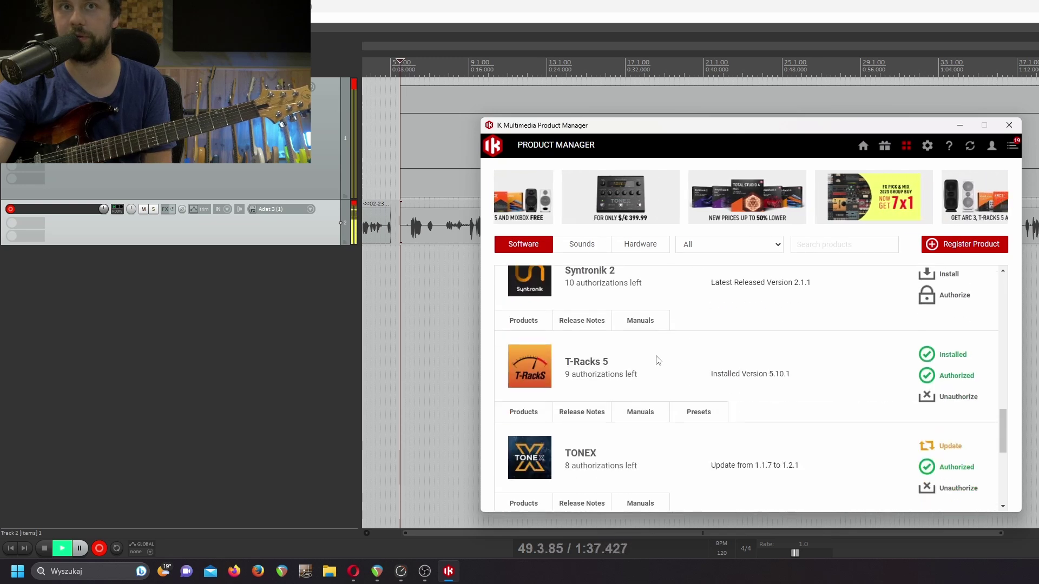
pyautogui.scroll(-2, 658, 360)
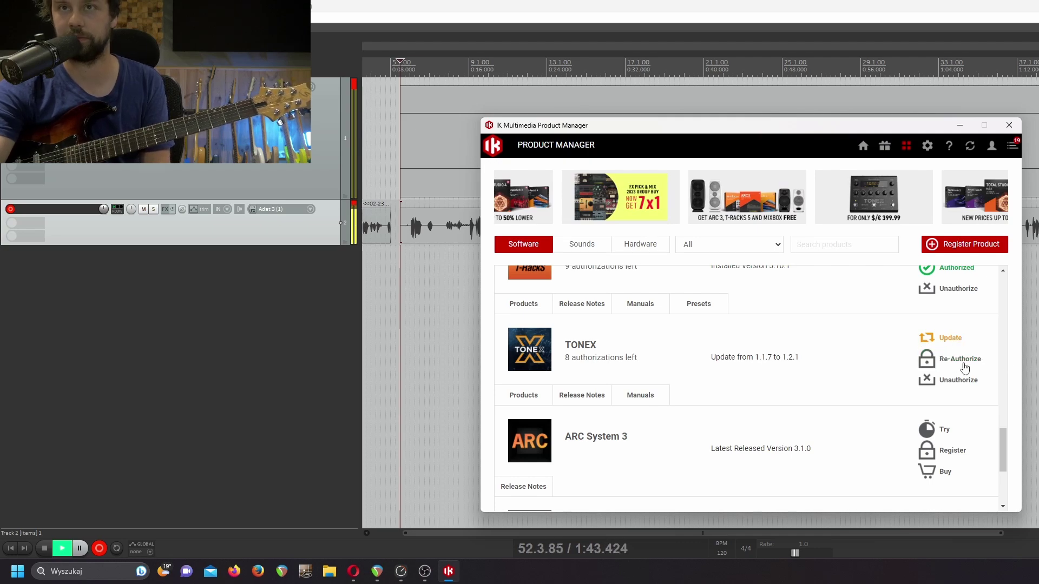
pyautogui.scroll(1, 937, 379)
pyautogui.scroll(-2, 953, 413)
pyautogui.scroll(-1, 953, 413)
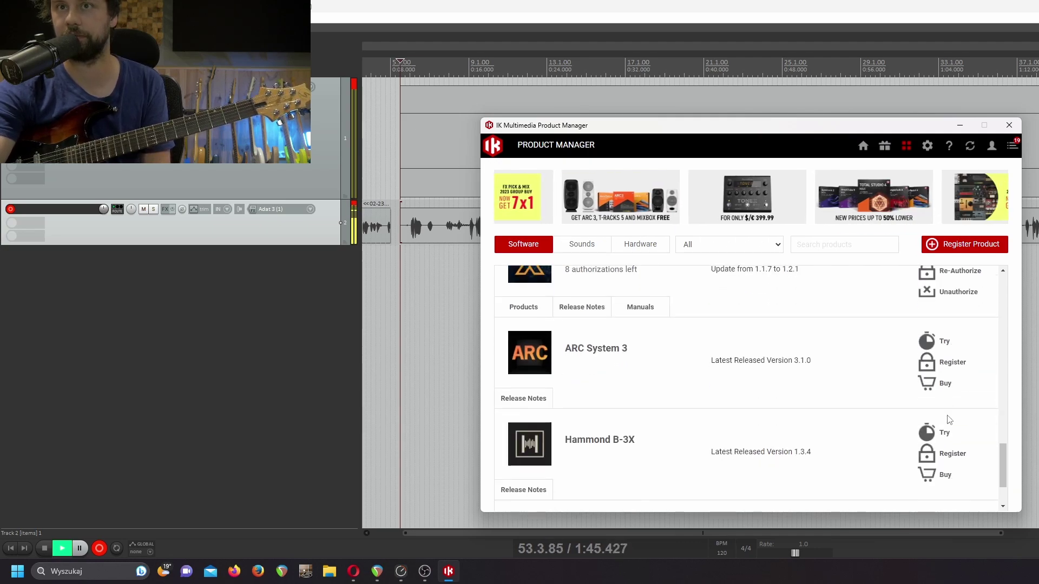
pyautogui.scroll(8, 947, 417)
pyautogui.scroll(-8, 949, 403)
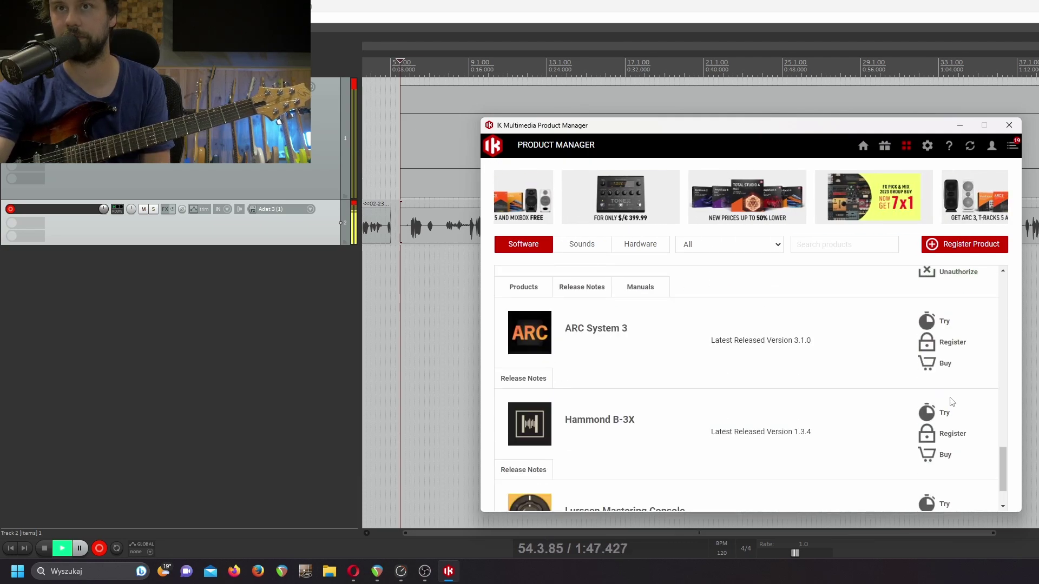
pyautogui.scroll(-1, 951, 401)
pyautogui.scroll(3, 952, 398)
pyautogui.scroll(1, 952, 398)
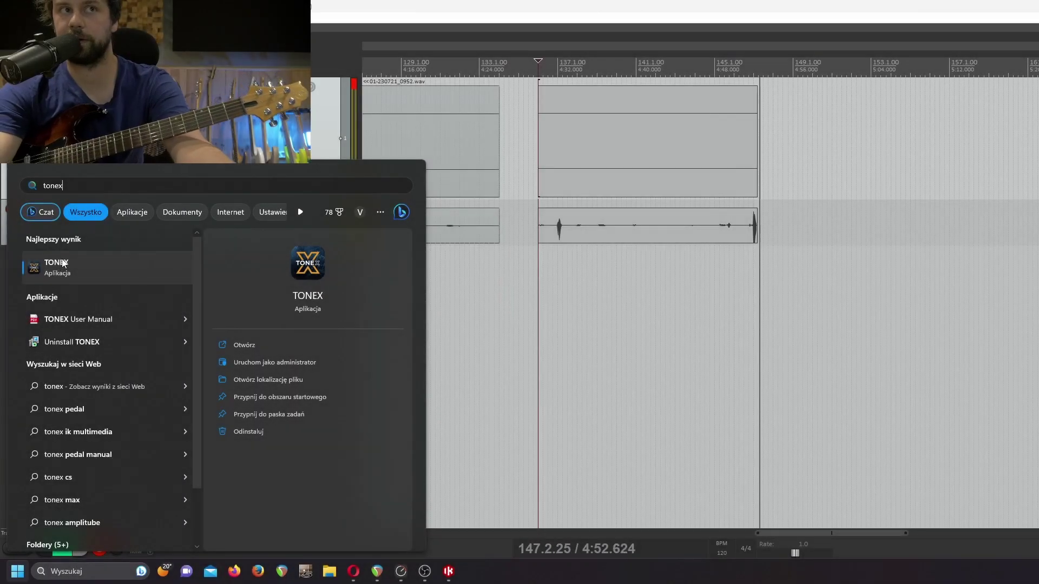
# - Launch TONEX and, in the Black Angus advanced parameters, set Bass to about 4.5 and Mid to 5.0
pyautogui.click(72, 268)
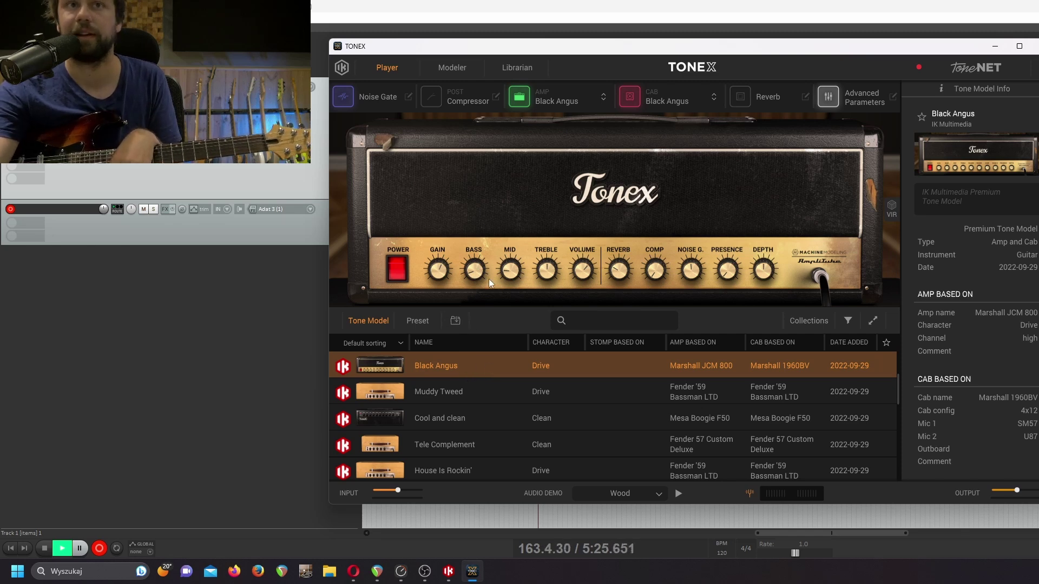
pyautogui.click(868, 101)
pyautogui.moveTo(416, 107); pyautogui.dragTo(427, 83)
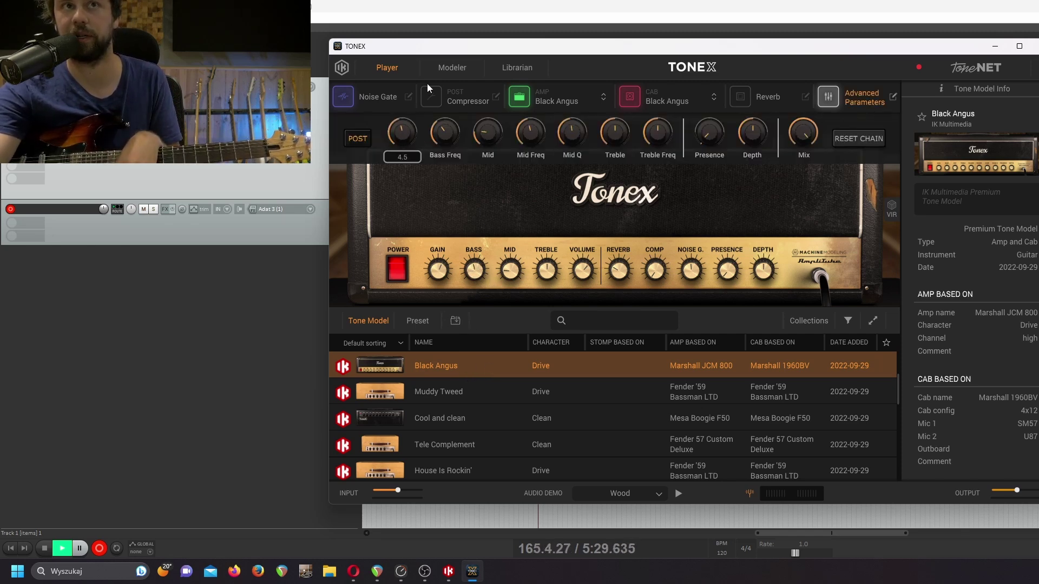
pyautogui.moveTo(501, 89); pyautogui.dragTo(502, 84)
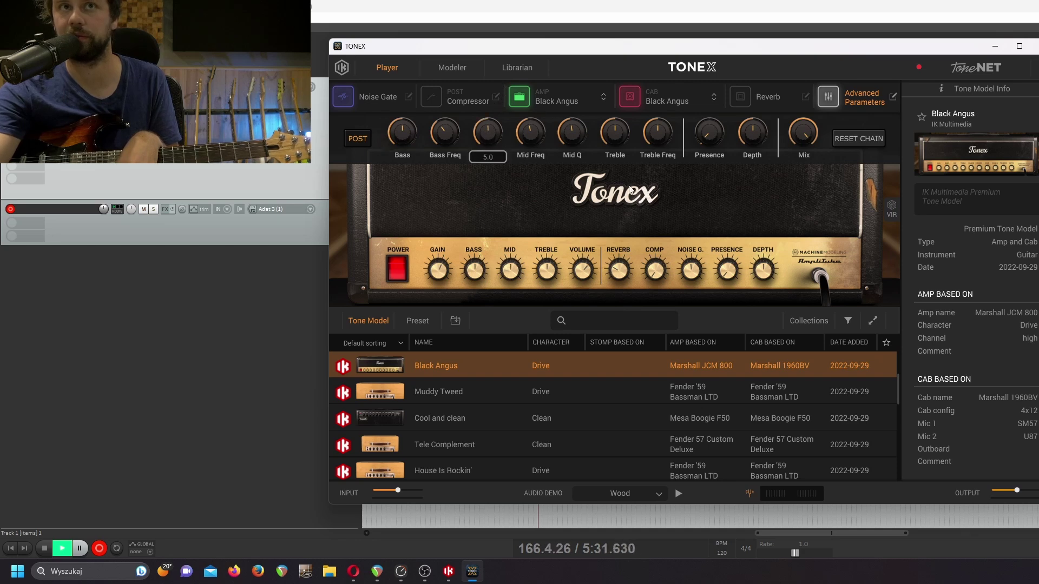
# - Adjust the Presence and Gain knobs on the Black Angus amp, then close its advanced parameters
pyautogui.moveTo(582, 269); pyautogui.dragTo(631, 342)
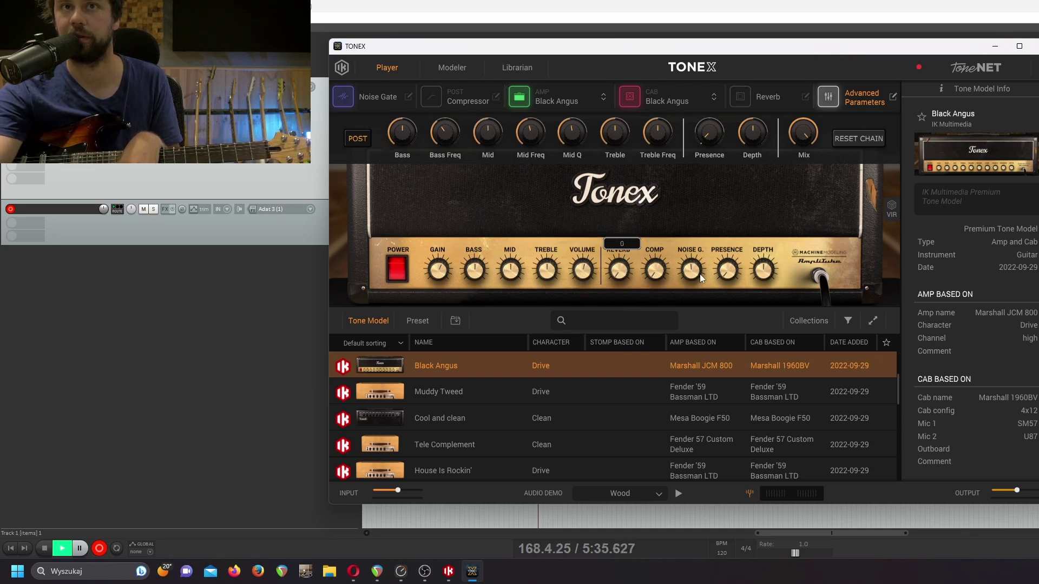
pyautogui.moveTo(728, 270); pyautogui.dragTo(743, 244)
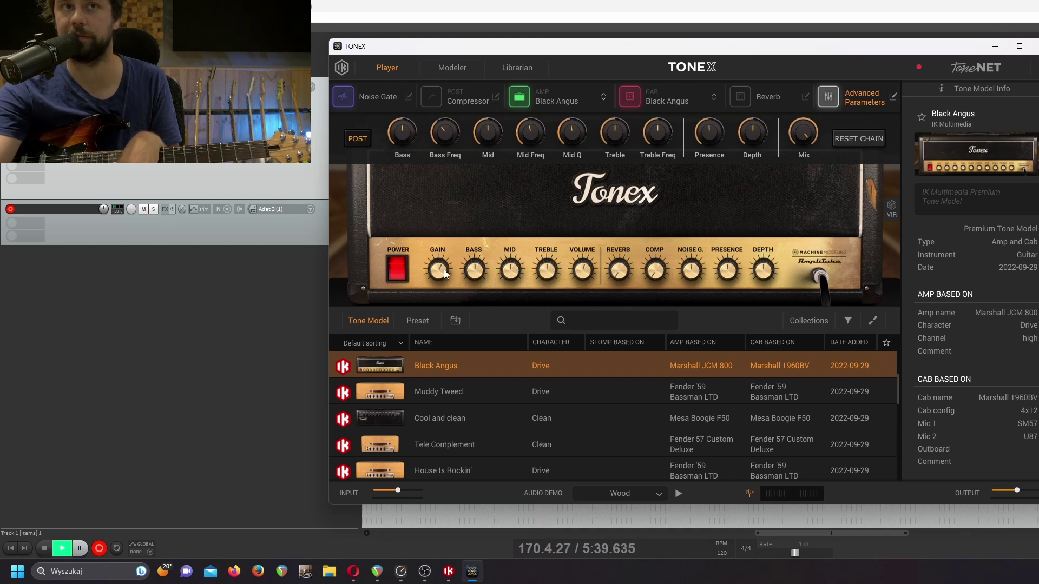
pyautogui.moveTo(451, 263); pyautogui.dragTo(462, 272)
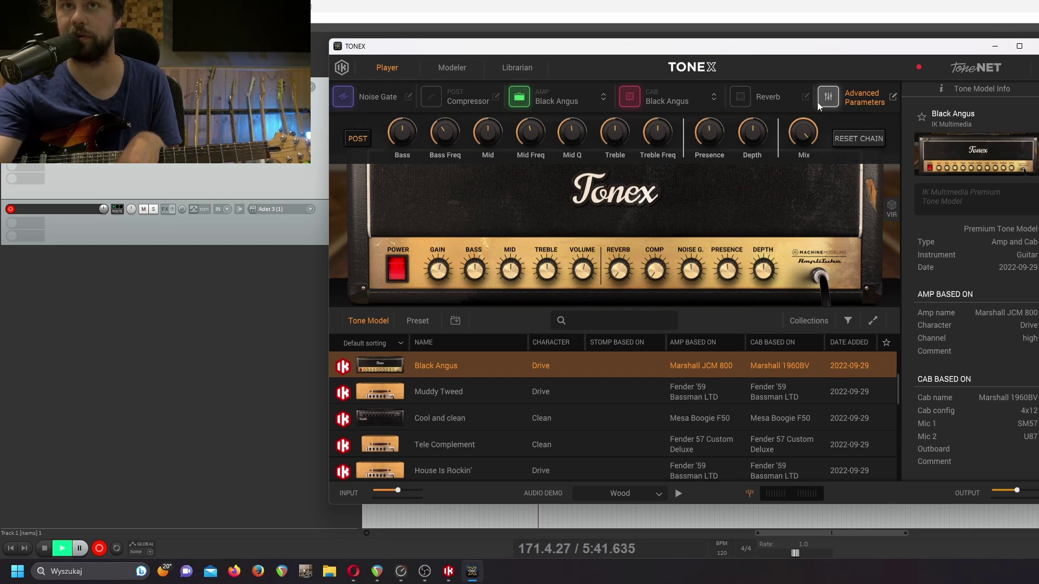
pyautogui.click(862, 93)
# - Audition the Tele Complement and Cool and clean tone models, then load Just a Twin
pyautogui.click(448, 445)
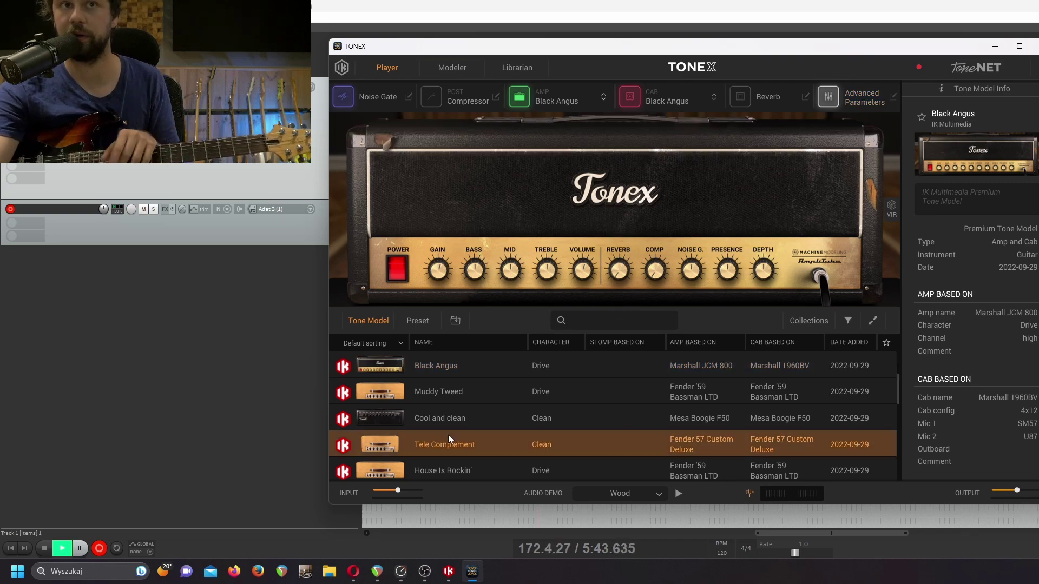
pyautogui.click(460, 425)
pyautogui.scroll(-1, 476, 433)
pyautogui.click(477, 450)
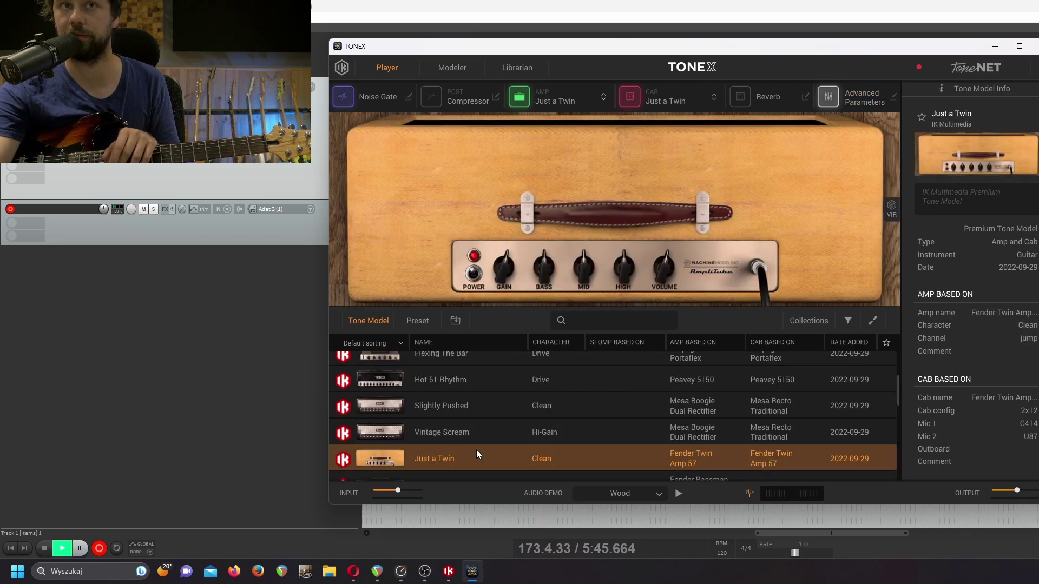
# - Turn the Just a Twin amp's Gain down, then raise it fully to 10.0
pyautogui.scroll(-2, 476, 450)
pyautogui.moveTo(501, 278)
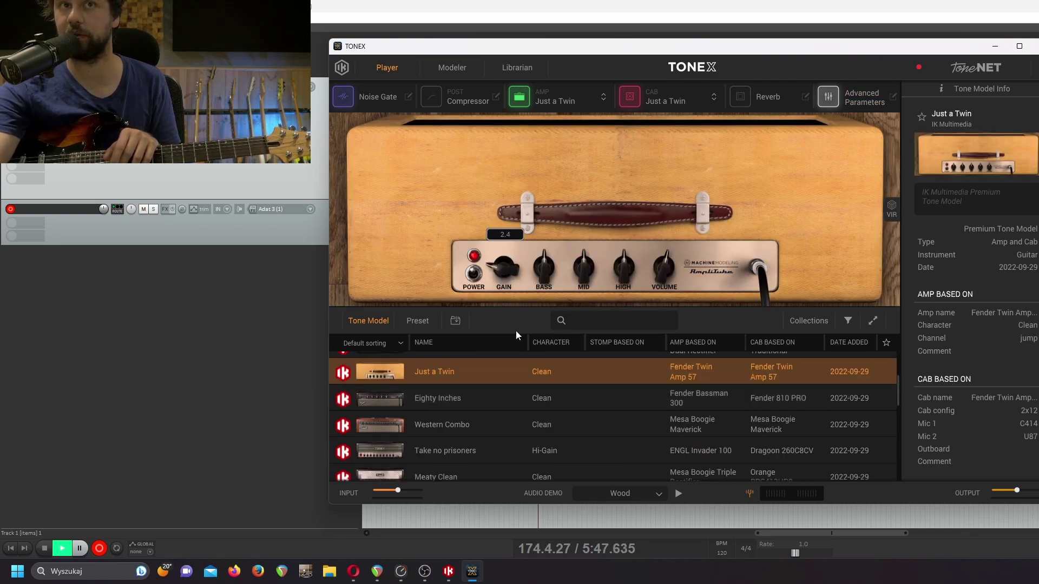
pyautogui.moveTo(507, 239); pyautogui.dragTo(550, 446)
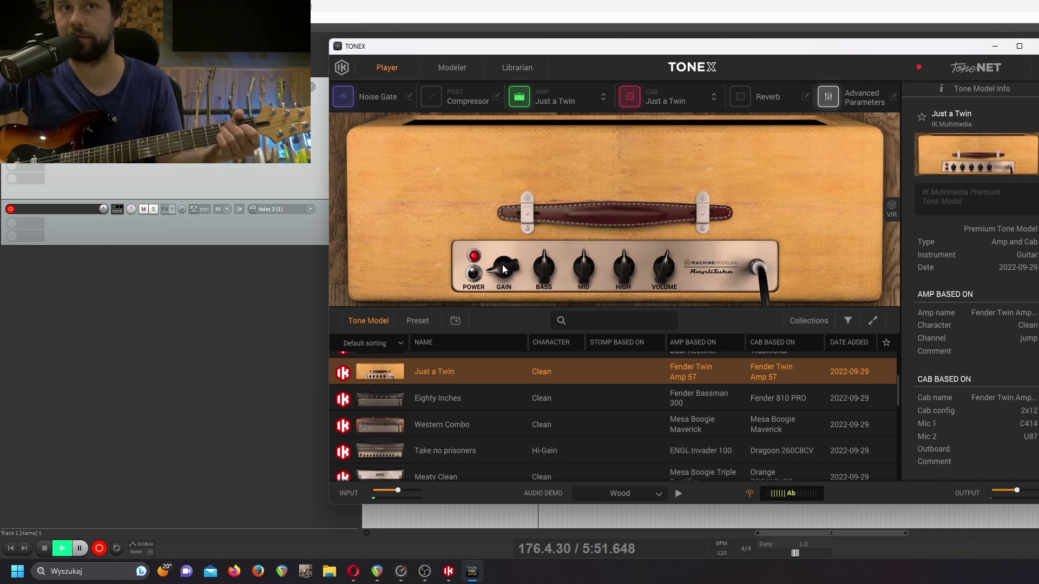
pyautogui.moveTo(502, 265); pyautogui.dragTo(589, 5)
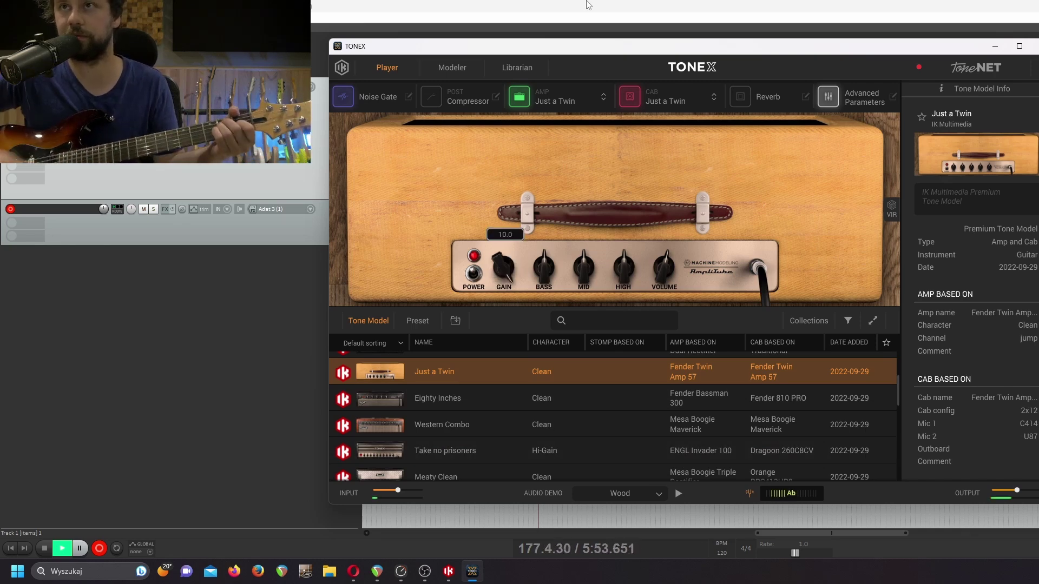
# - Audition further tone models, including Western Combo, Take no prisoners and Meaty Clean, and load War On Highs
pyautogui.click(457, 423)
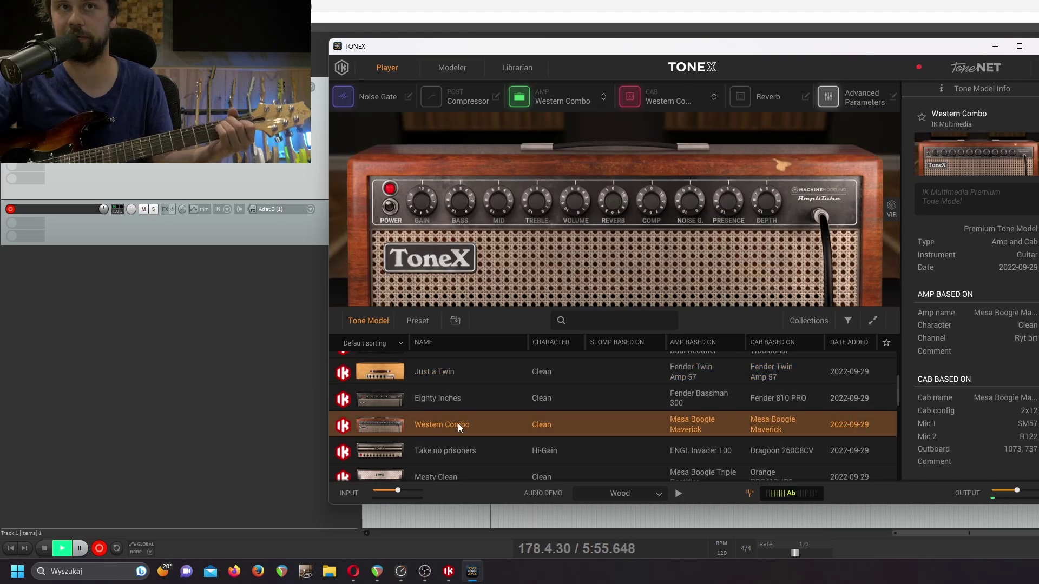
pyautogui.click(449, 452)
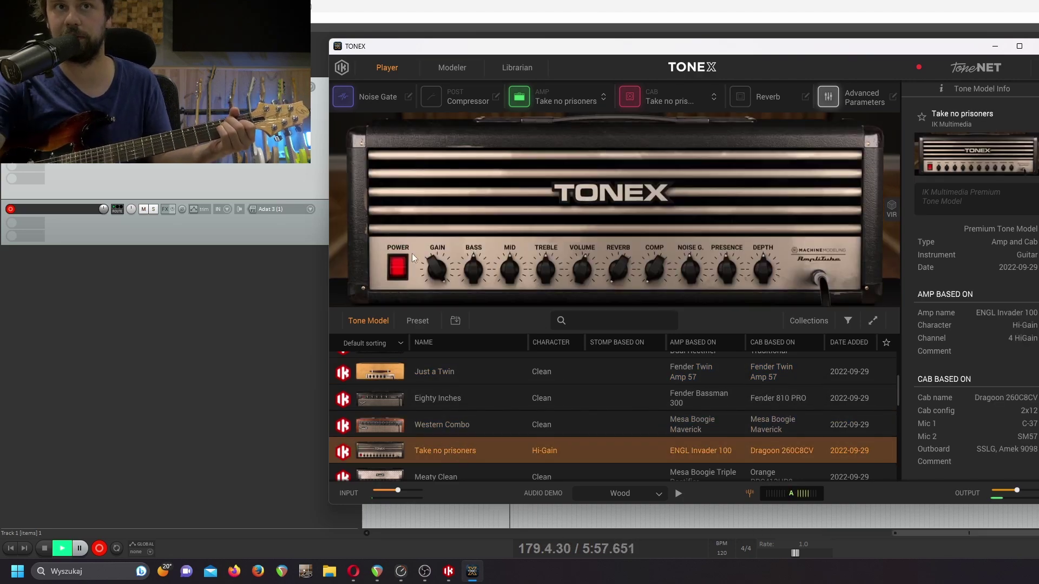
pyautogui.click(442, 470)
pyautogui.scroll(-4, 487, 412)
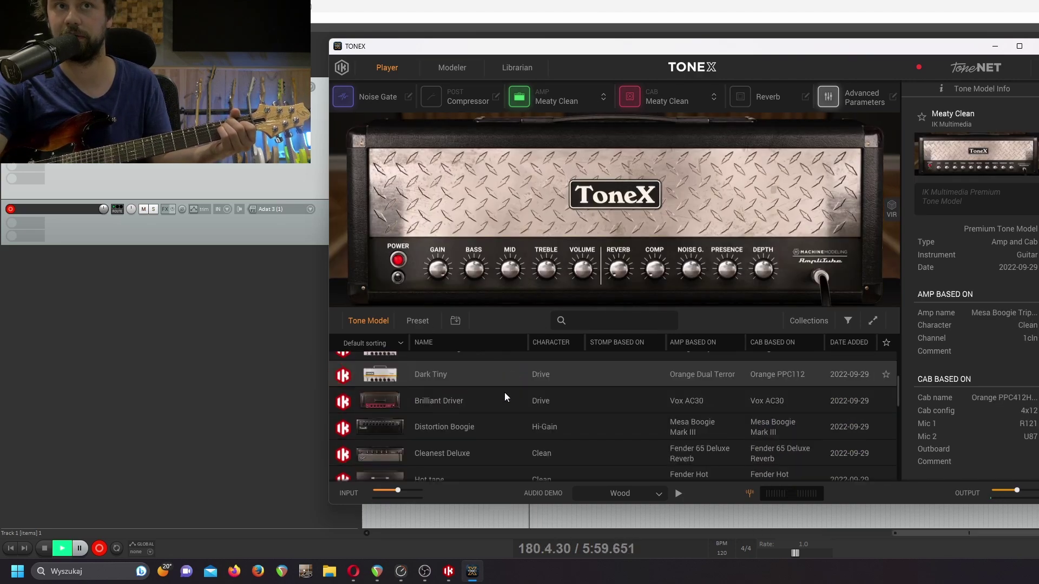
pyautogui.click(487, 446)
pyautogui.scroll(-3, 490, 436)
pyautogui.click(492, 431)
pyautogui.scroll(-3, 509, 417)
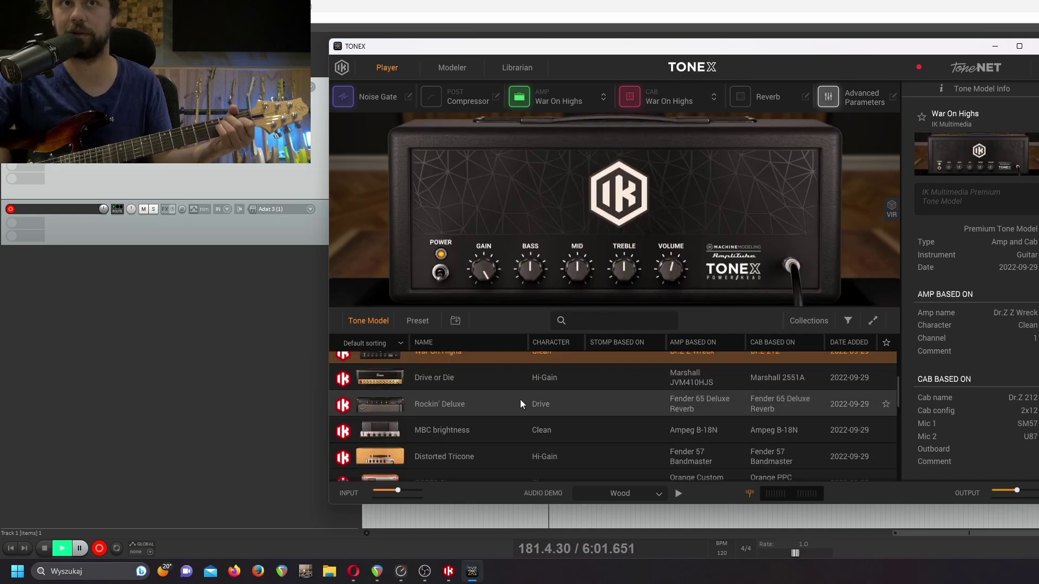
# - Try different Gain, Bass and Mid positions on the War On Highs amp
pyautogui.moveTo(487, 278)
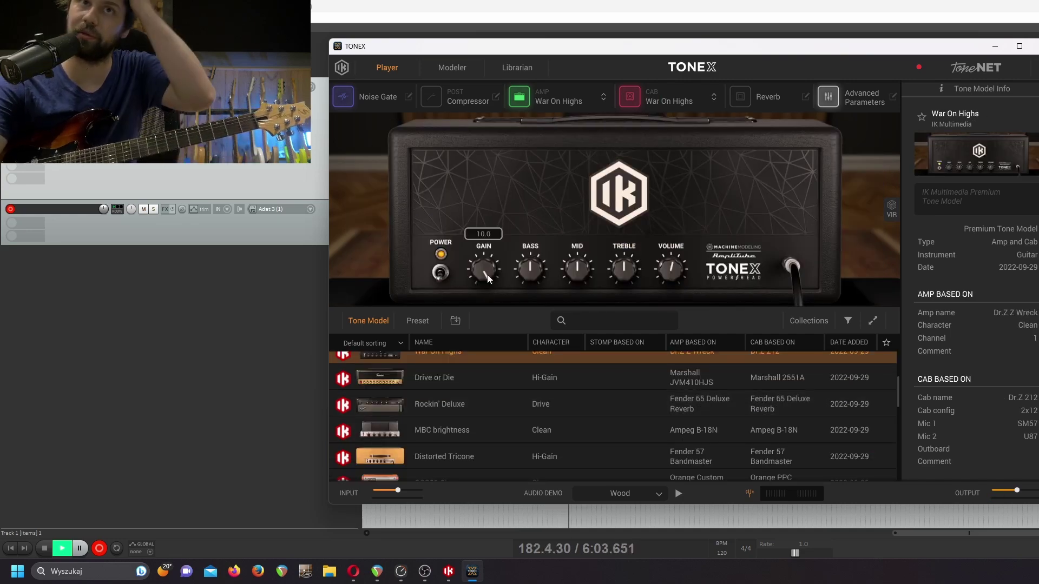
pyautogui.moveTo(487, 278); pyautogui.dragTo(489, 345)
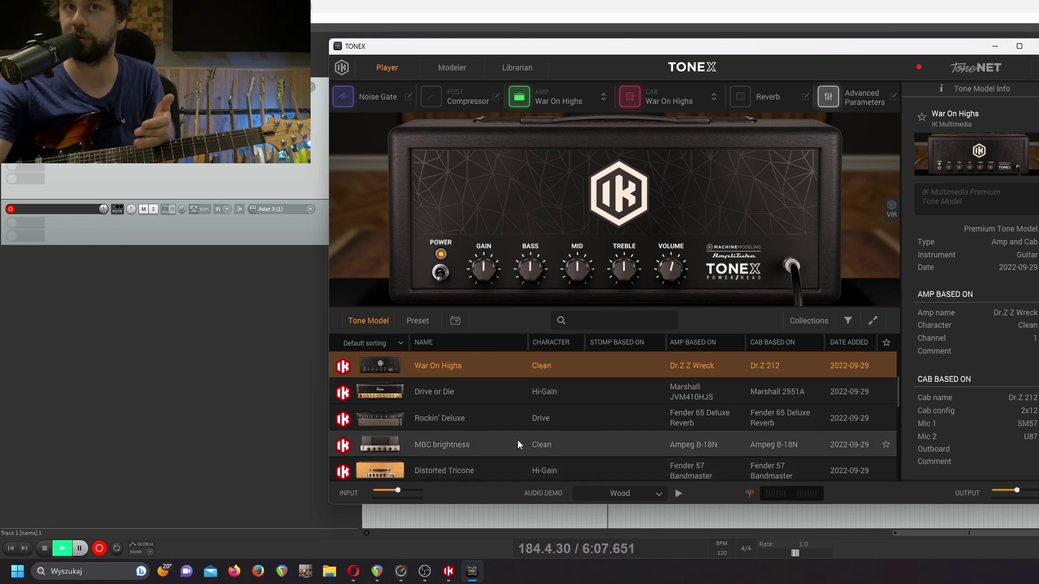
pyautogui.scroll(-2, 499, 410)
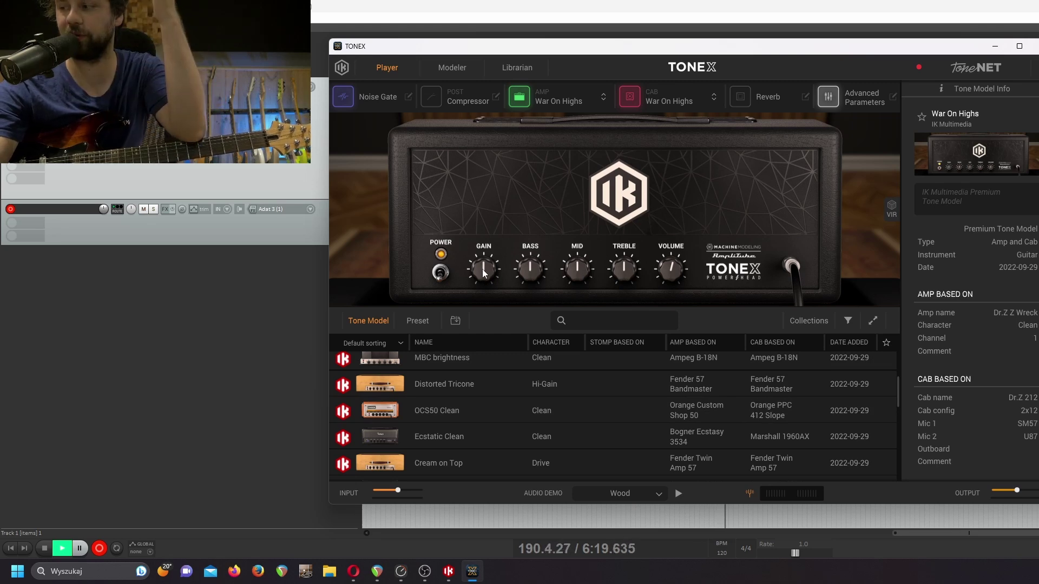
pyautogui.moveTo(483, 273); pyautogui.dragTo(578, 254)
pyautogui.moveTo(622, 292)
pyautogui.mouseDown()
pyautogui.moveTo(624, 265)
pyautogui.moveTo(622, 278)
pyautogui.mouseUp()
# - On the War On Highs amp, set Mid to 5, Gain to 5.0 and Bass to about 4.4
pyautogui.doubleClick(583, 273)
pyautogui.write('5')
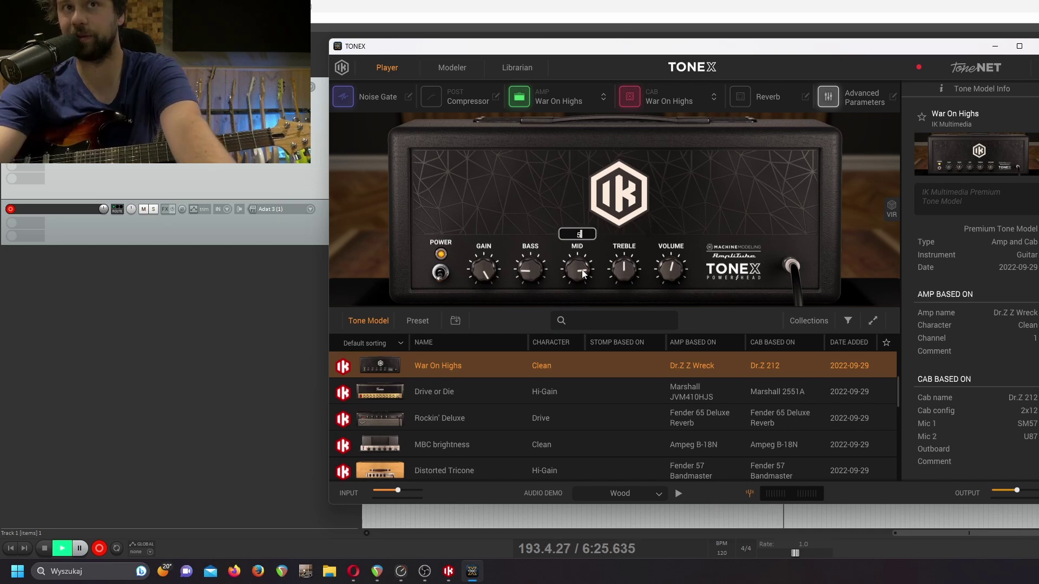
pyautogui.click(522, 268)
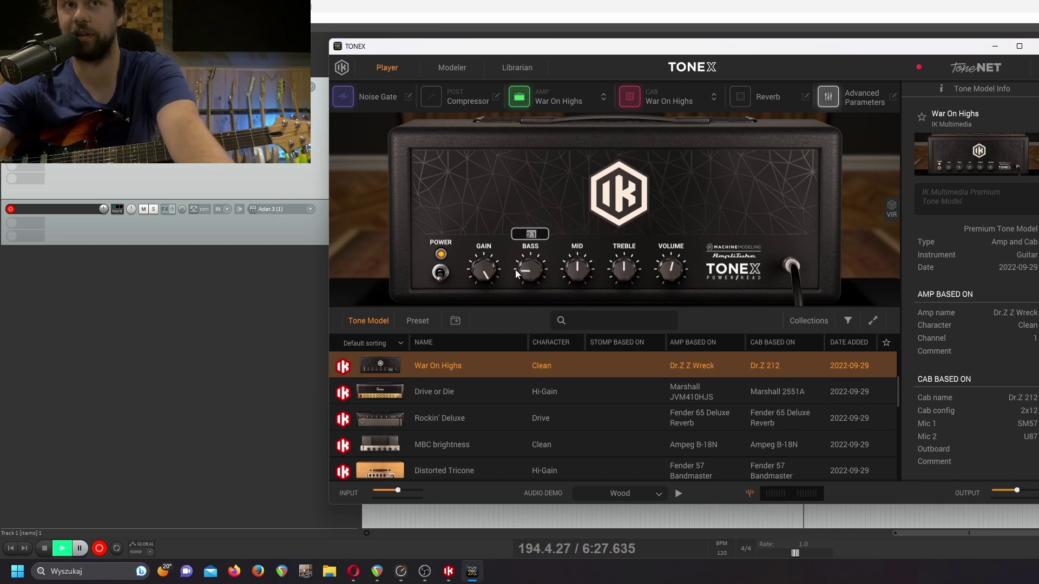
pyautogui.doubleClick(486, 271)
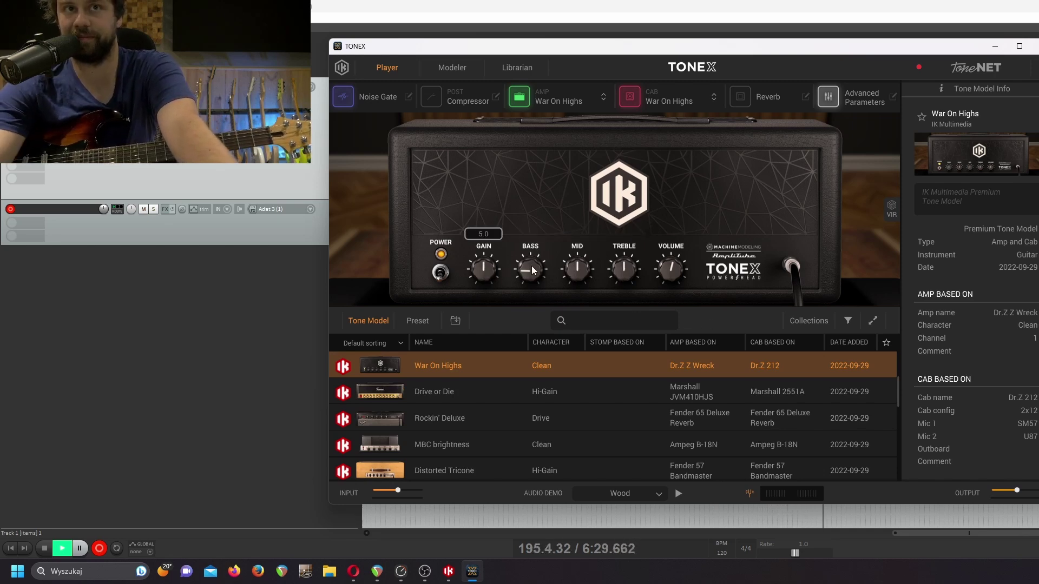
pyautogui.moveTo(532, 269); pyautogui.dragTo(551, 234)
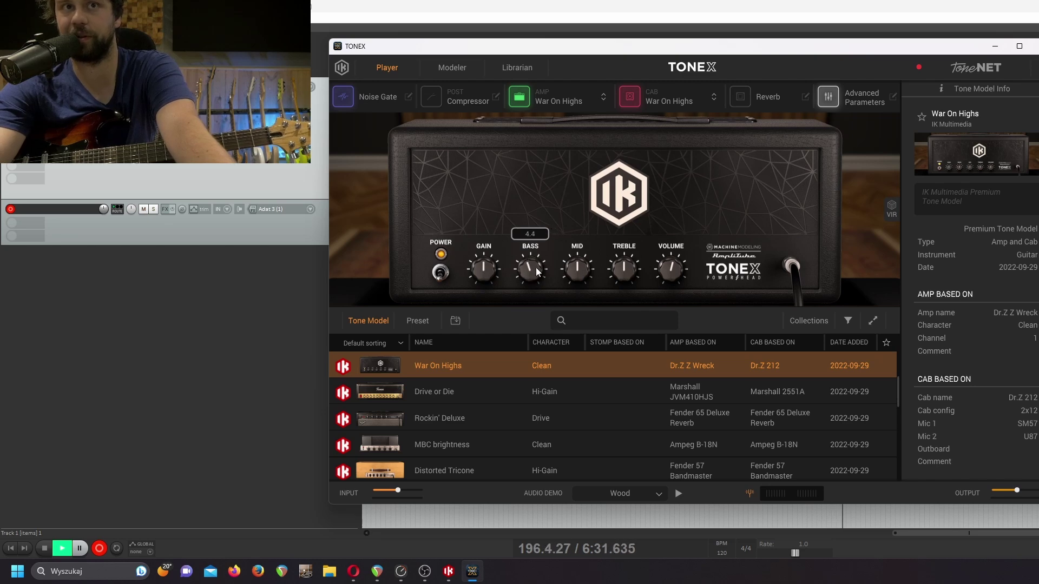
# - Load the MBC brightness tone model and open the ToneNET library of shared tone models
pyautogui.click(469, 444)
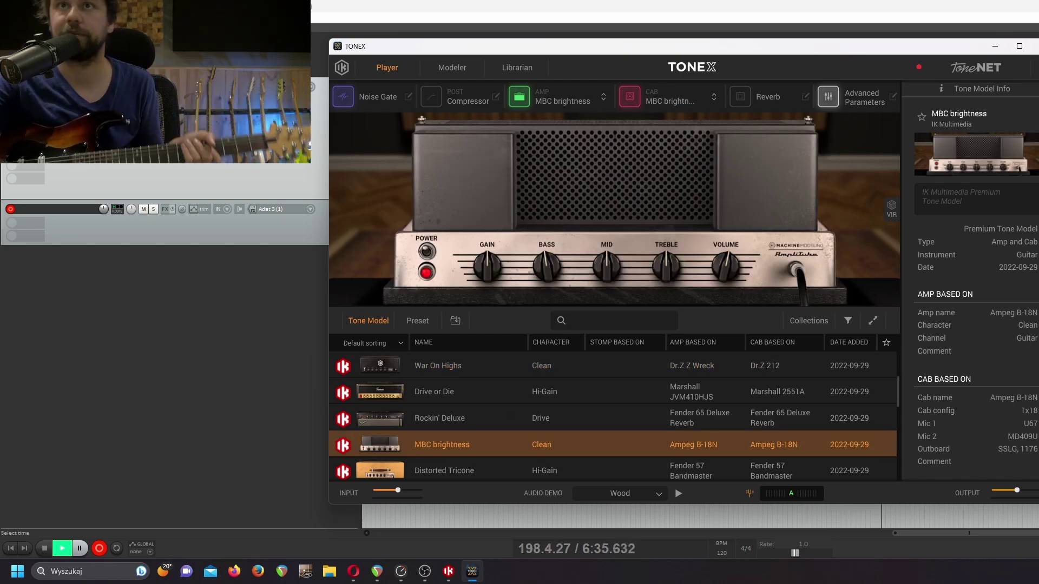
pyautogui.click(973, 69)
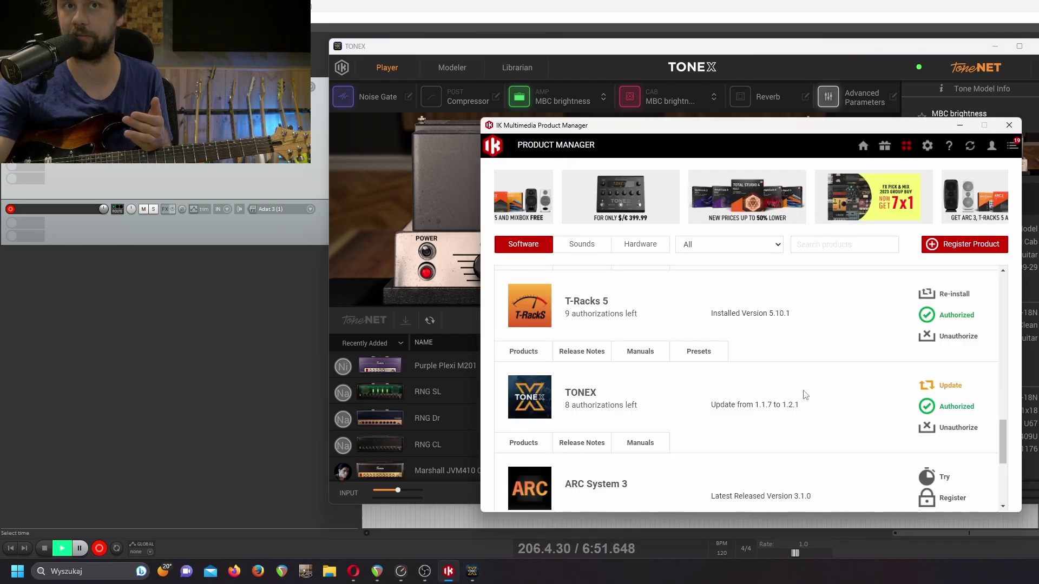
# - Switch between IK Multimedia Product Manager and TONEX, examining the TONEX entry's update and authorization options
pyautogui.scroll(-1, 896, 396)
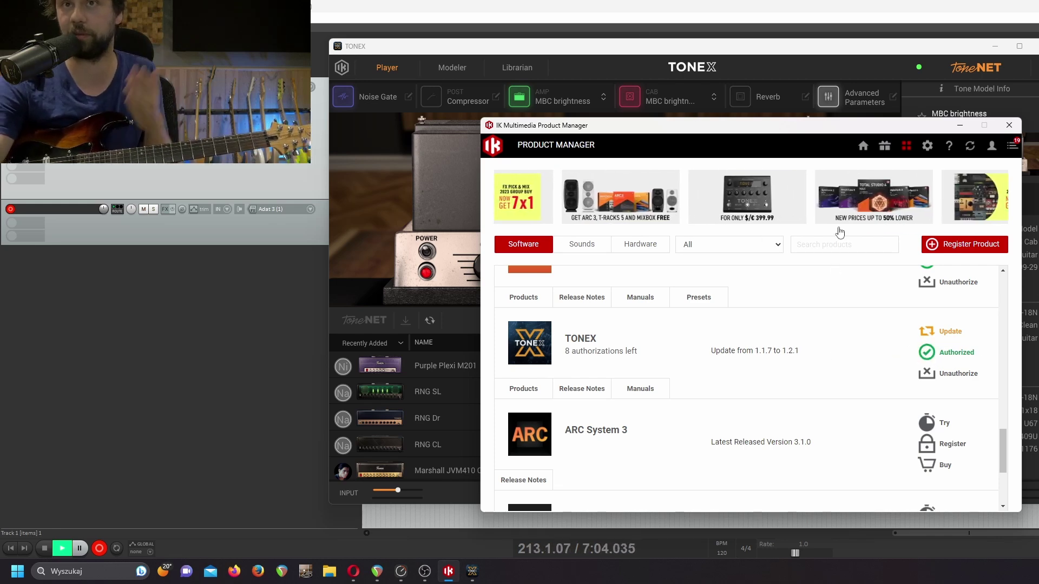
pyautogui.click(847, 60)
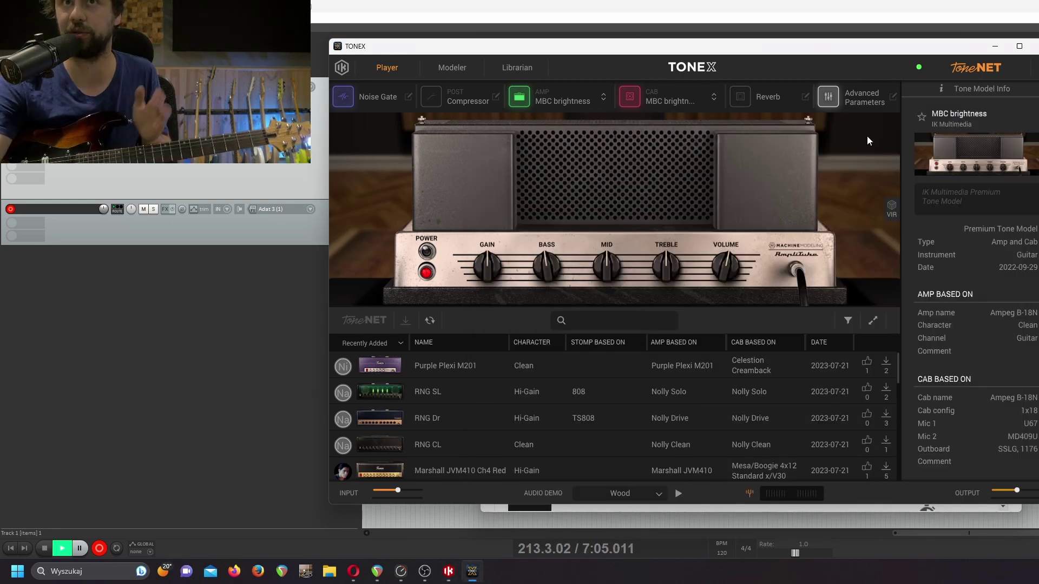
pyautogui.click(448, 575)
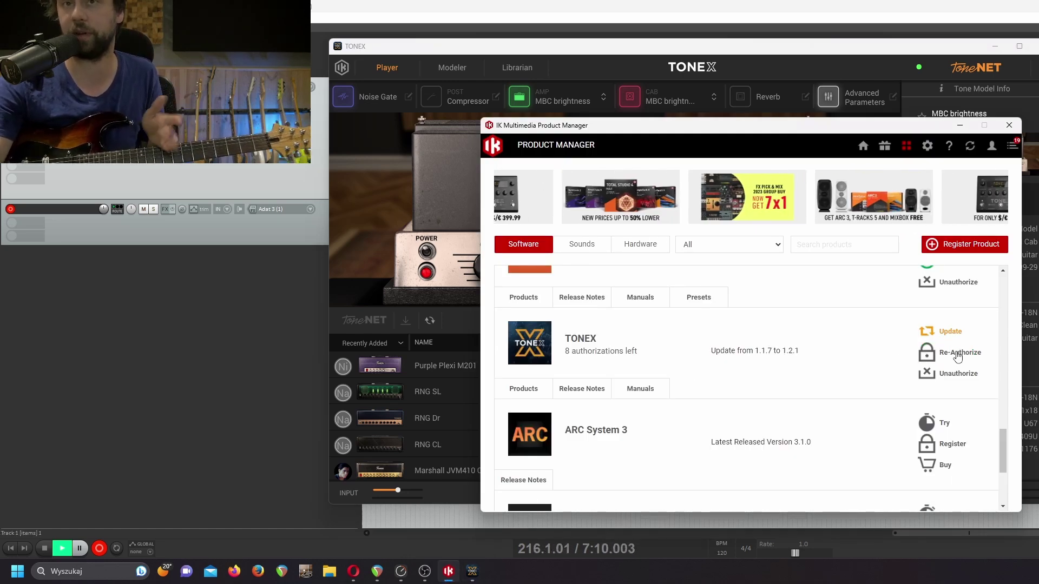
# - Switch back to TONEX, sort the ToneNET library by Most Popular and load the Matchless Independence 35 TSR tone model
pyautogui.click(661, 69)
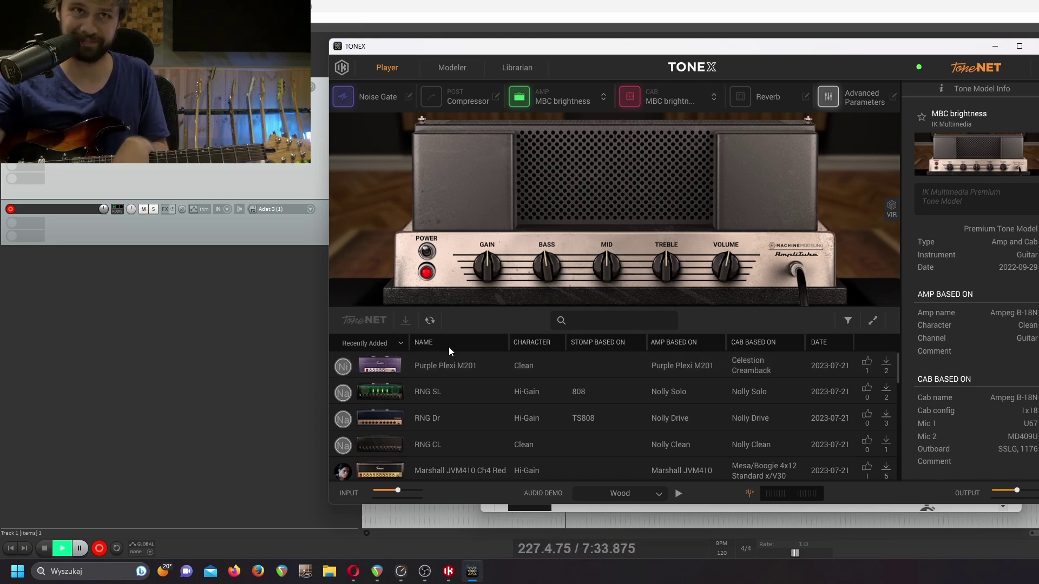
pyautogui.click(389, 340)
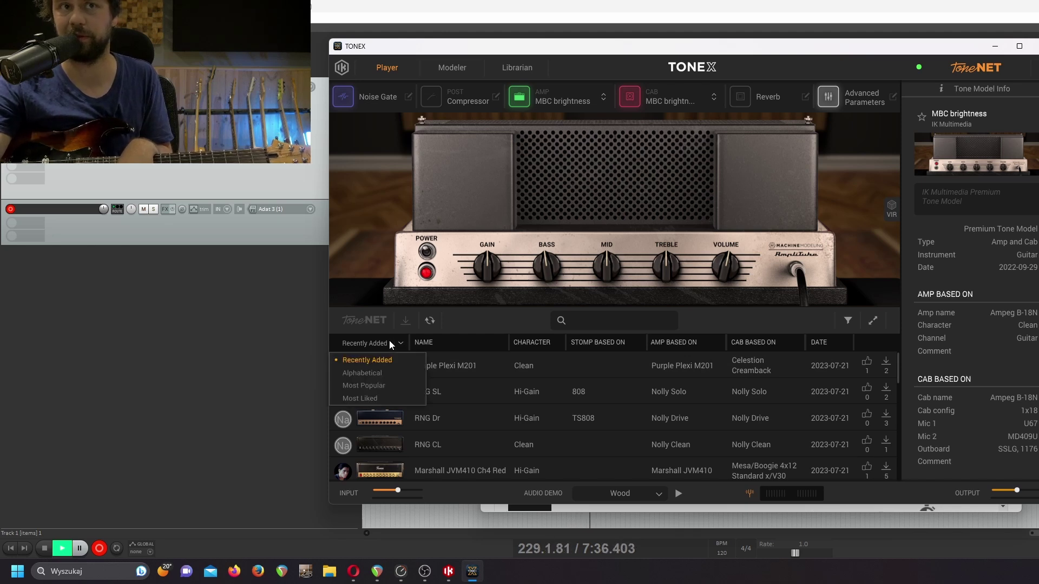
pyautogui.click(365, 386)
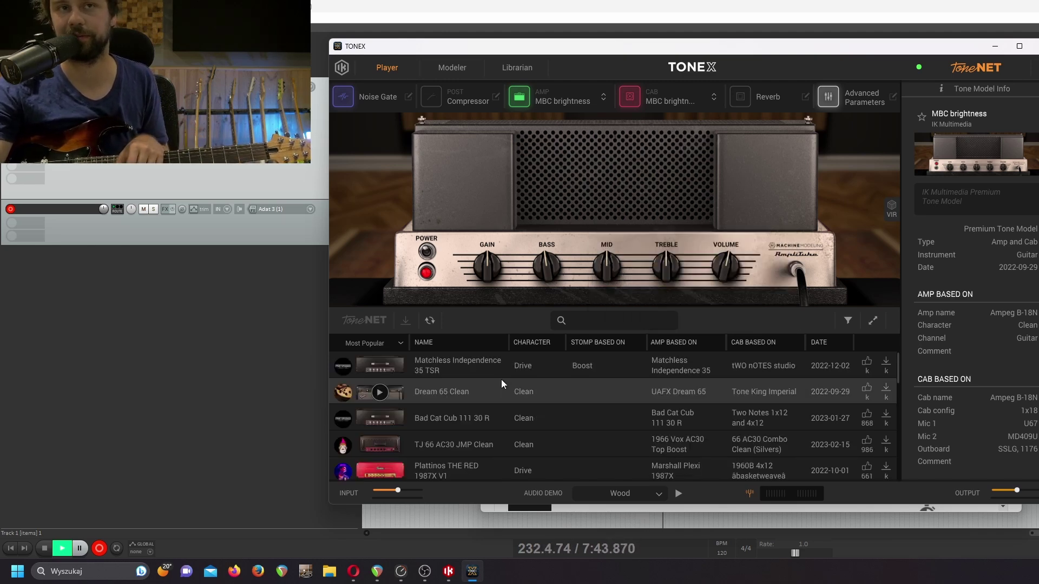
pyautogui.click(457, 369)
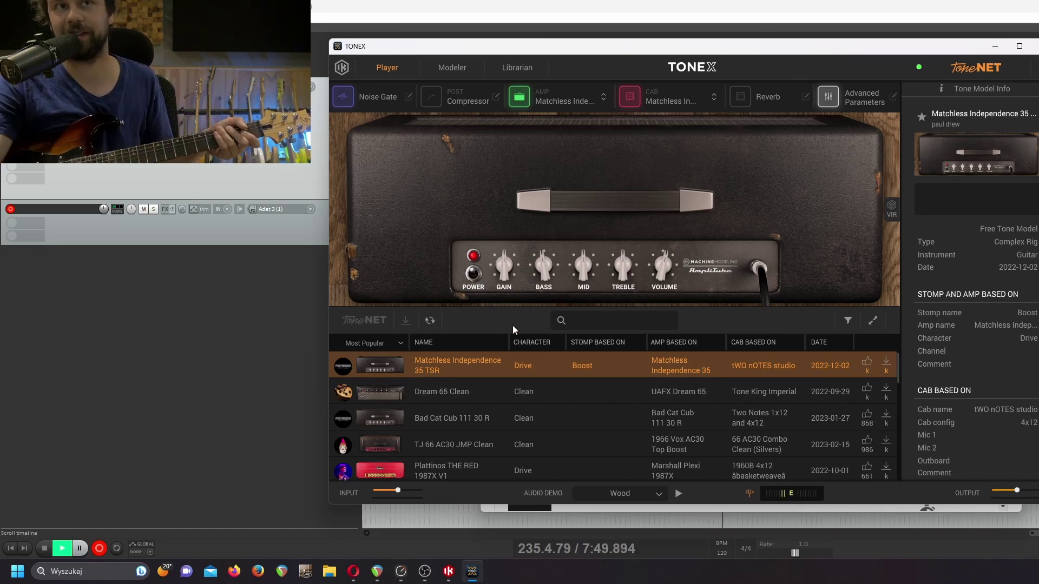
# - Raise the Gain on the Matchless Independence 35 TSR and enable the plate reverb with its Mix at 30
pyautogui.moveTo(504, 265); pyautogui.dragTo(515, 242)
pyautogui.click(742, 101)
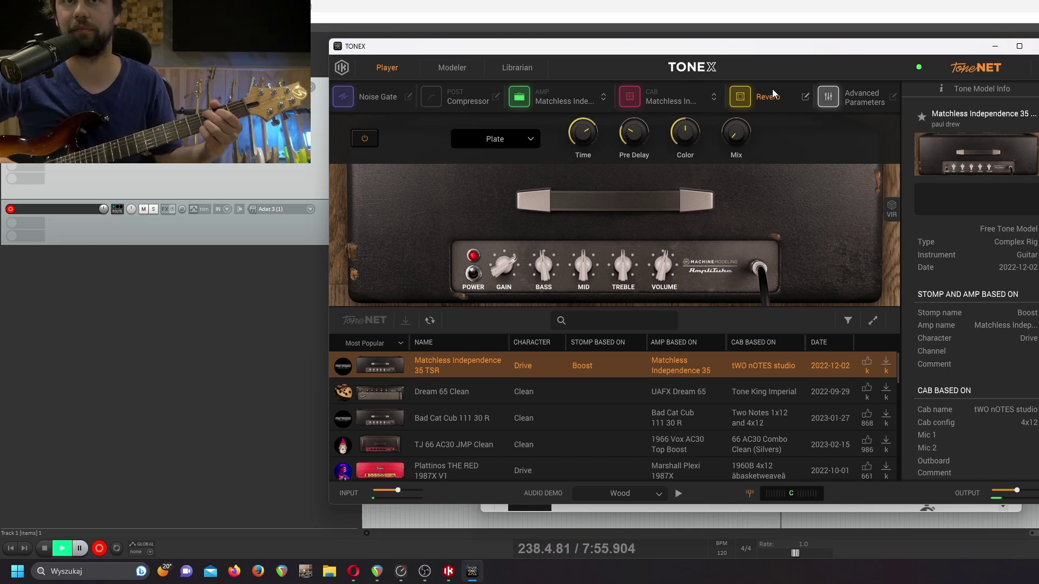
pyautogui.moveTo(736, 135); pyautogui.dragTo(746, 99)
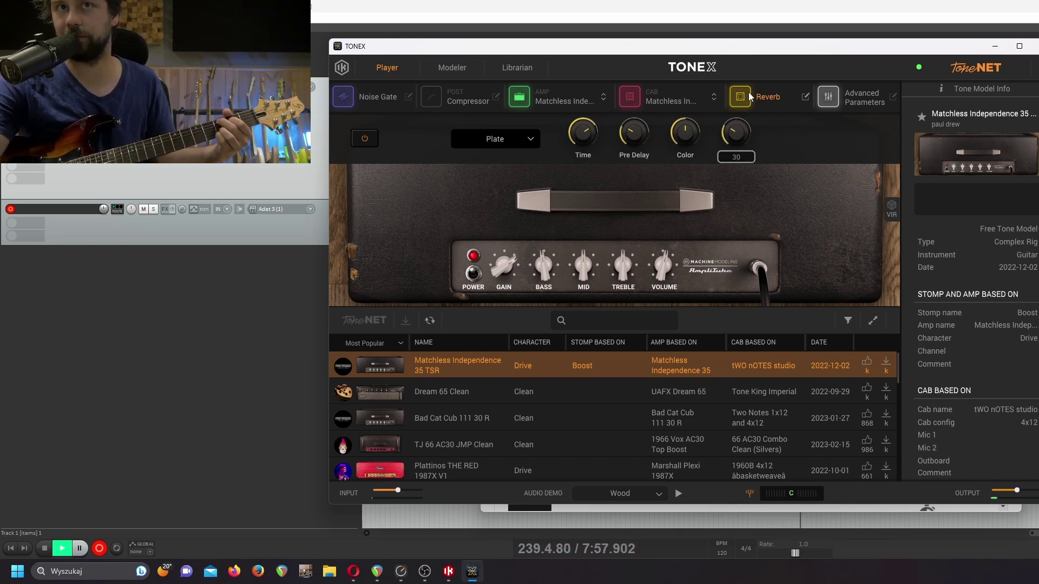
pyautogui.moveTo(509, 270); pyautogui.dragTo(533, 222)
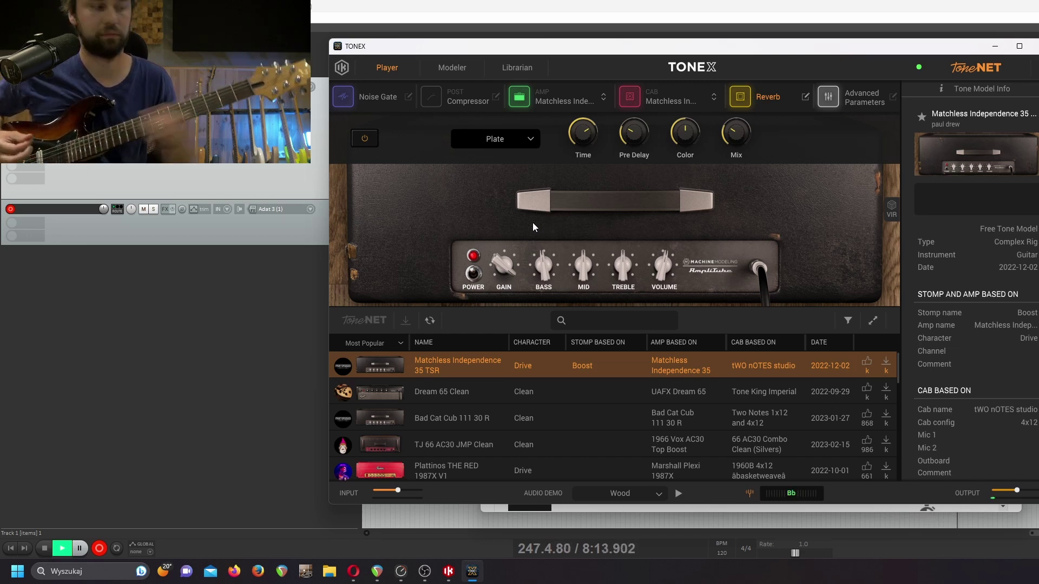
# - Load the Dream 65 Clean tone model, switch its reverb off and show the advanced parameters
pyautogui.click(419, 395)
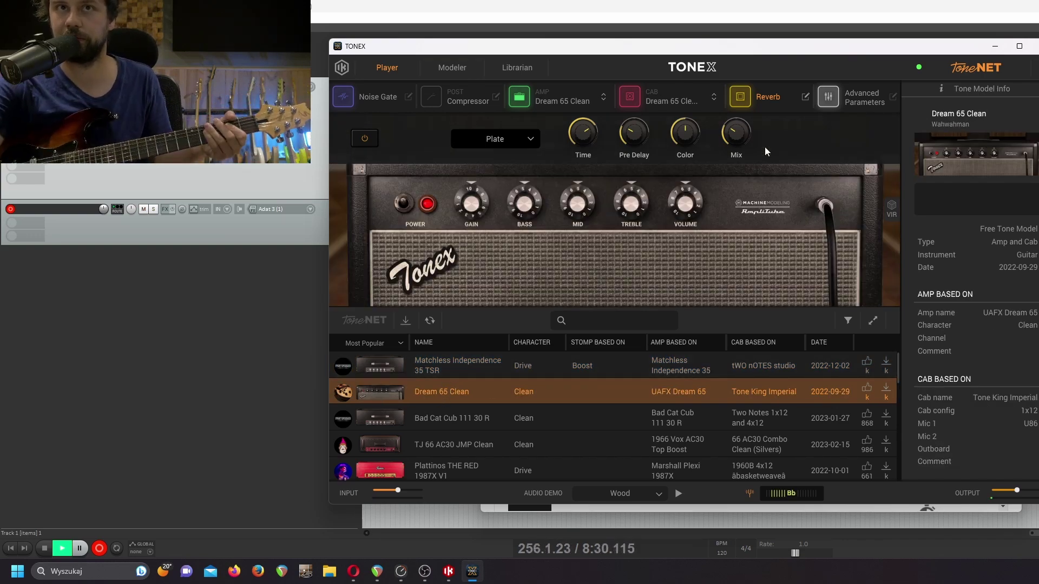
pyautogui.click(742, 98)
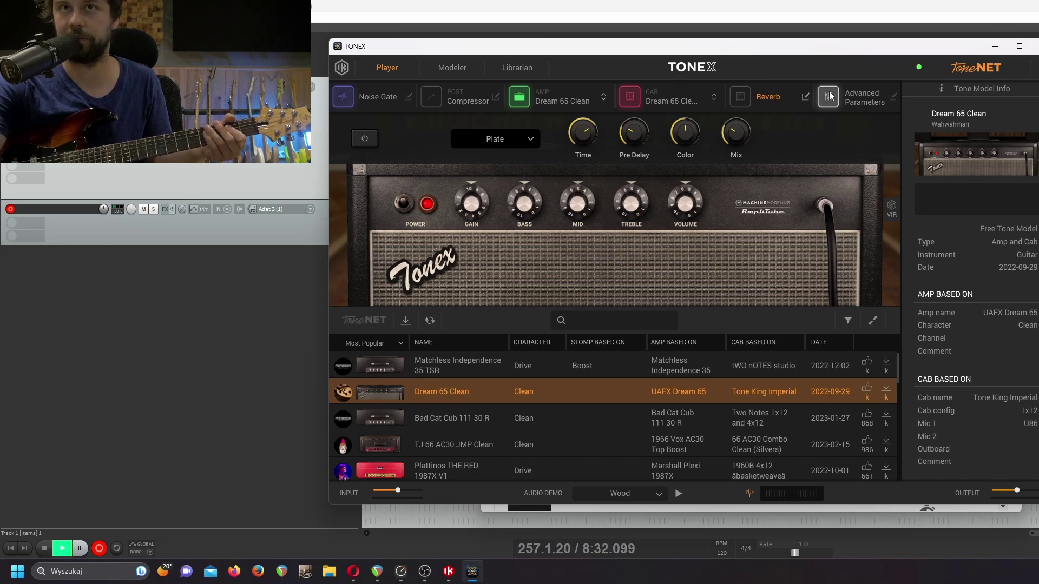
pyautogui.click(860, 97)
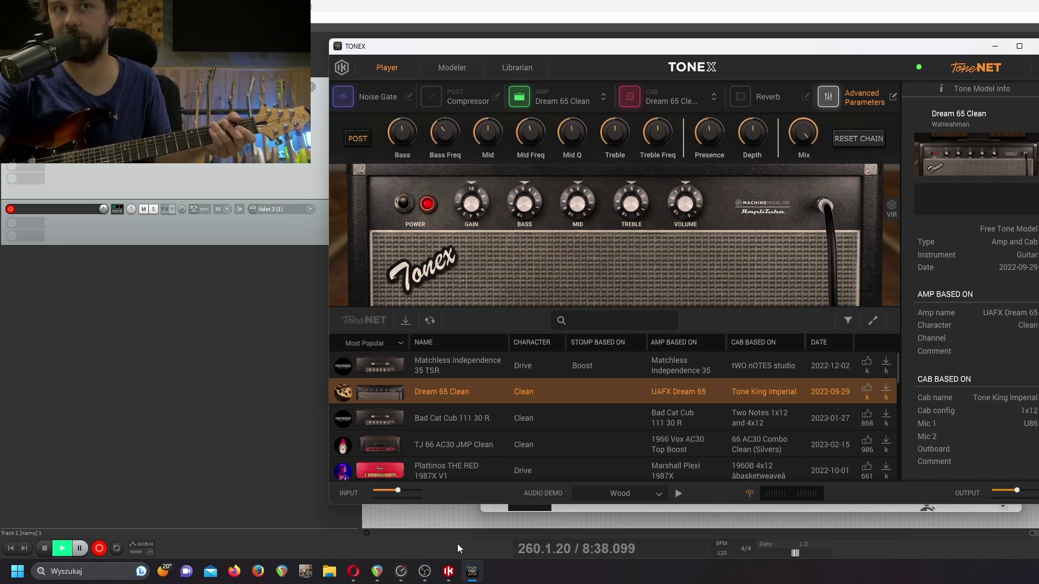
# - Load the Bad Cat Cub 111 30 R tone model, hide the advanced parameters and download the model
pyautogui.click(439, 419)
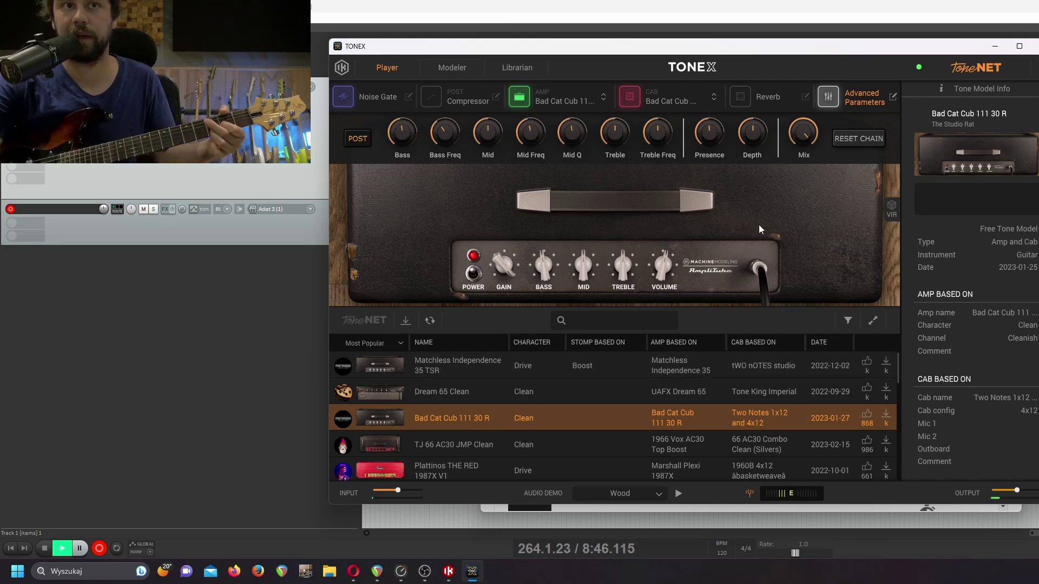
pyautogui.click(860, 104)
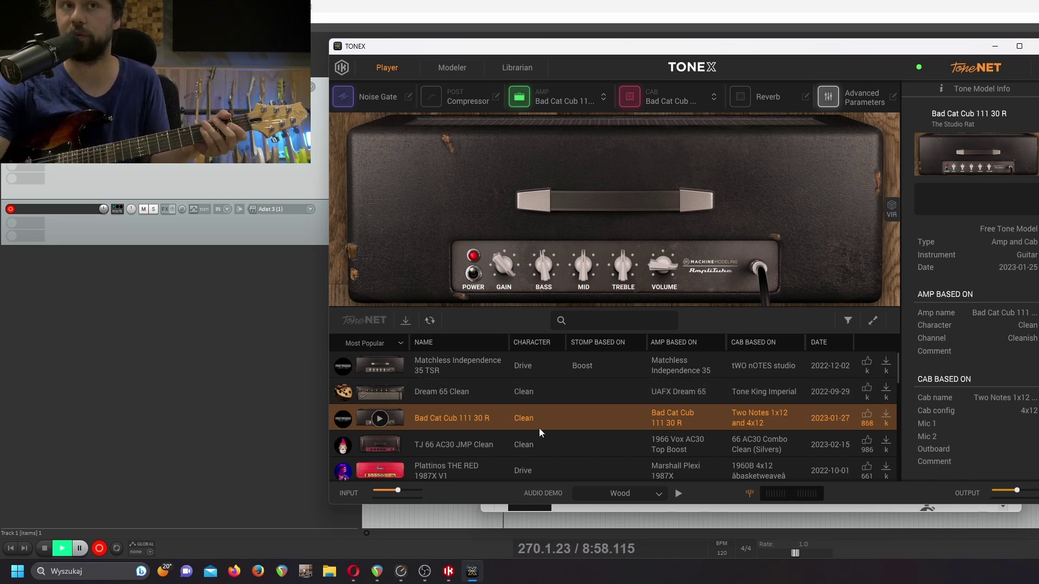
pyautogui.click(406, 323)
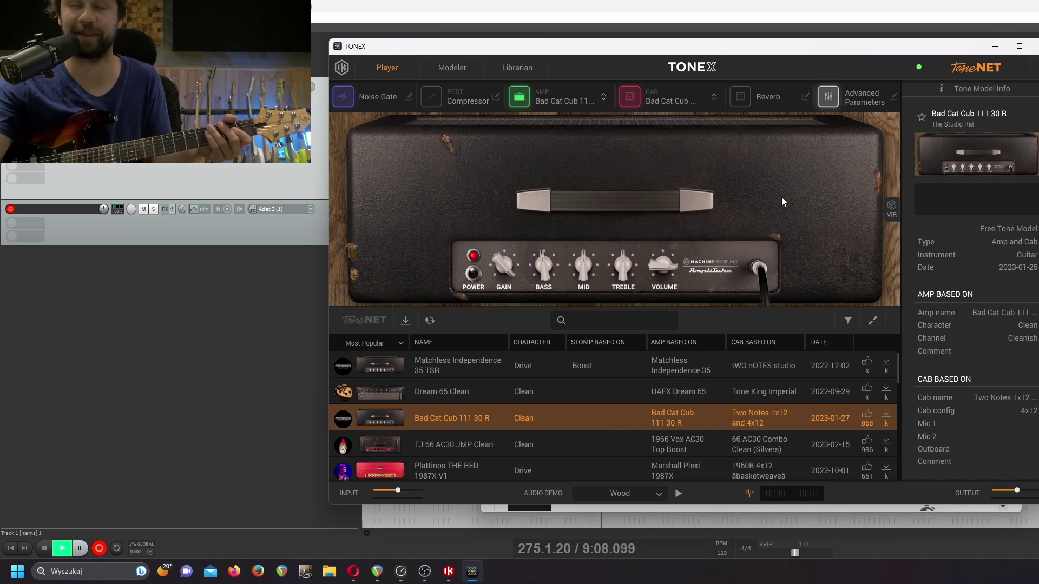
# - In the local tone model library, audition Mesa Boogie Quad Preamp Ch2Ld2 against Bad Cat Cub 111 30 R, and return to ToneNET
pyautogui.click(976, 70)
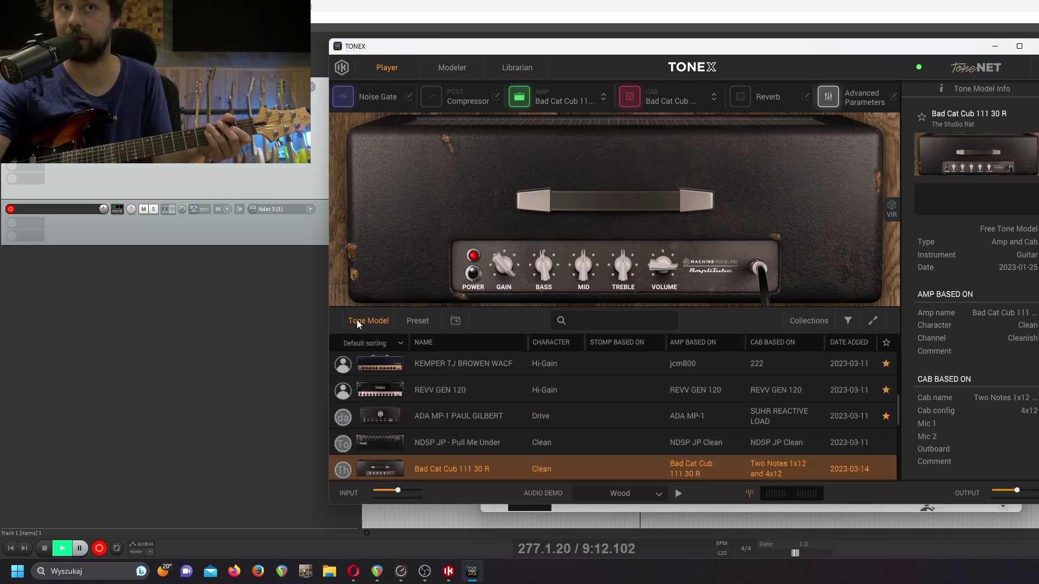
pyautogui.scroll(-3, 460, 435)
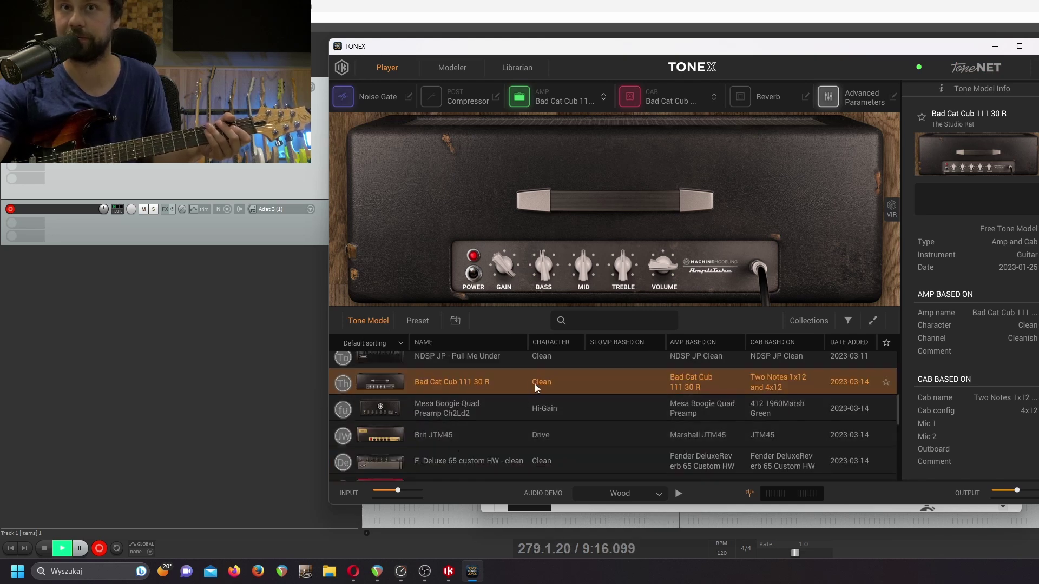
pyautogui.click(474, 410)
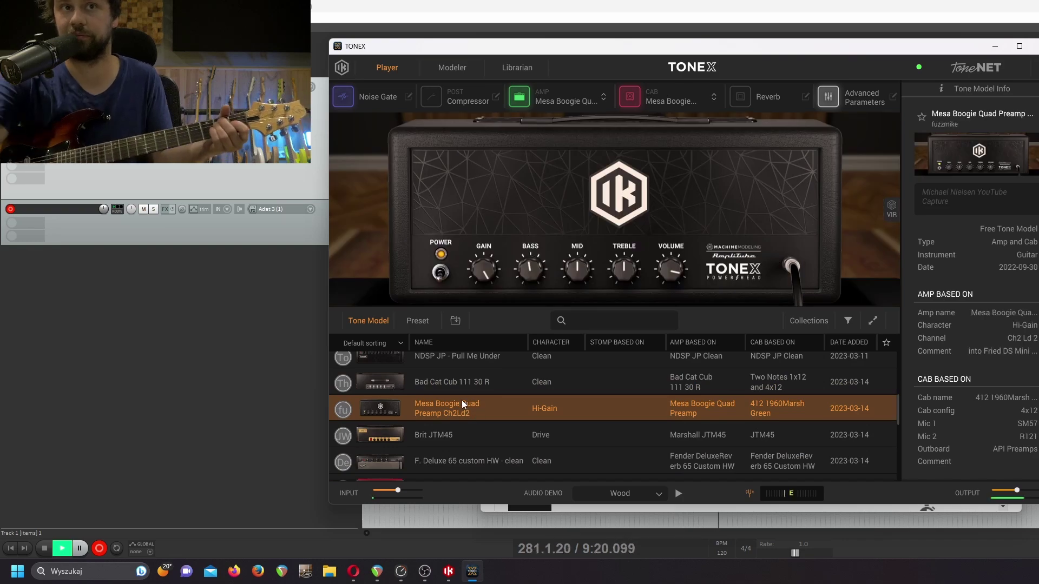
pyautogui.click(481, 382)
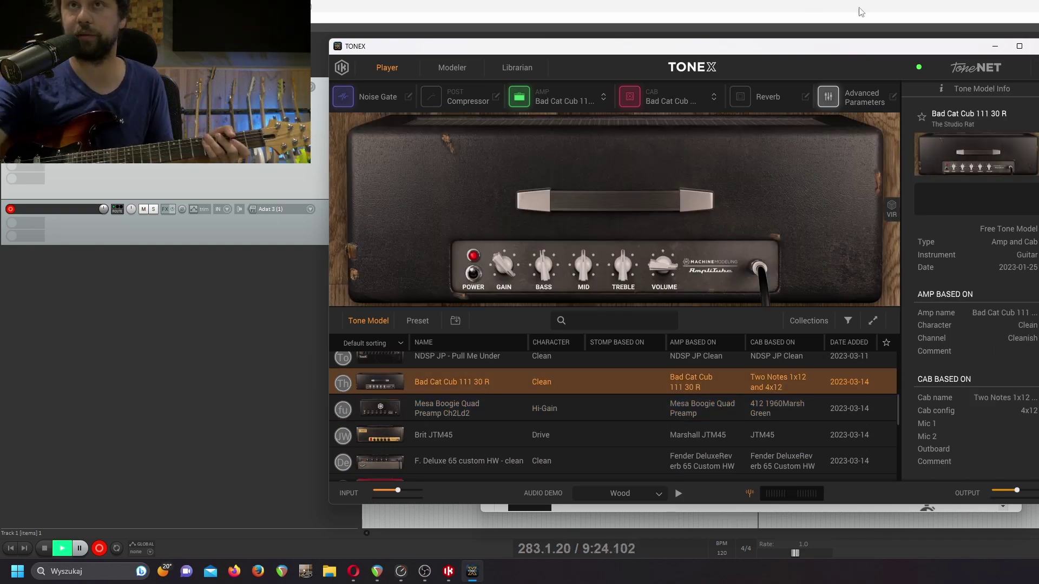
pyautogui.click(962, 57)
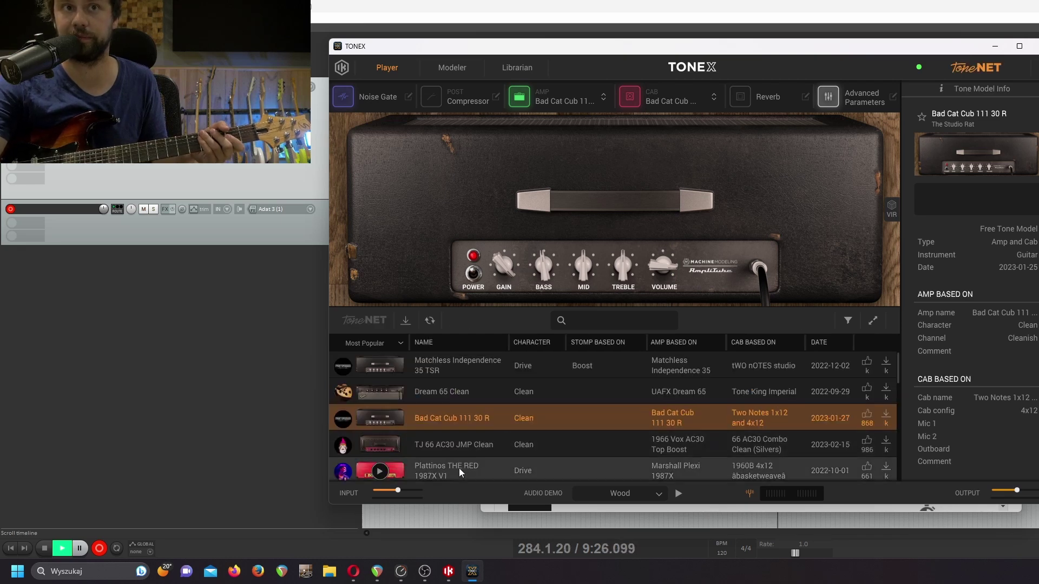
# - Load the TJ 66 AC30 JMP Clean tone model and adjust its Gain, Mid and Volume
pyautogui.click(462, 452)
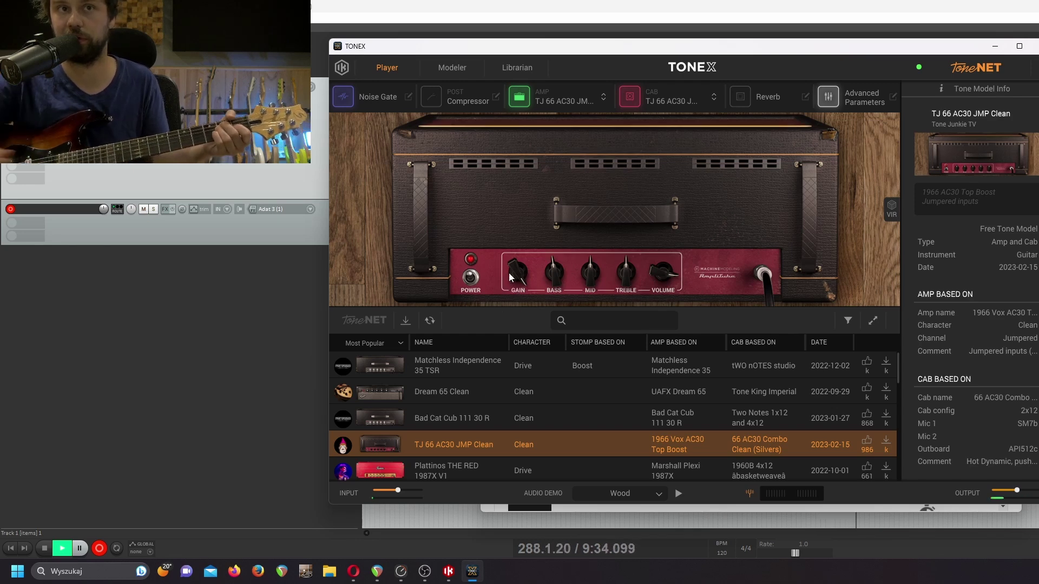
pyautogui.moveTo(590, 270); pyautogui.dragTo(593, 313)
pyautogui.moveTo(520, 286); pyautogui.dragTo(511, 274)
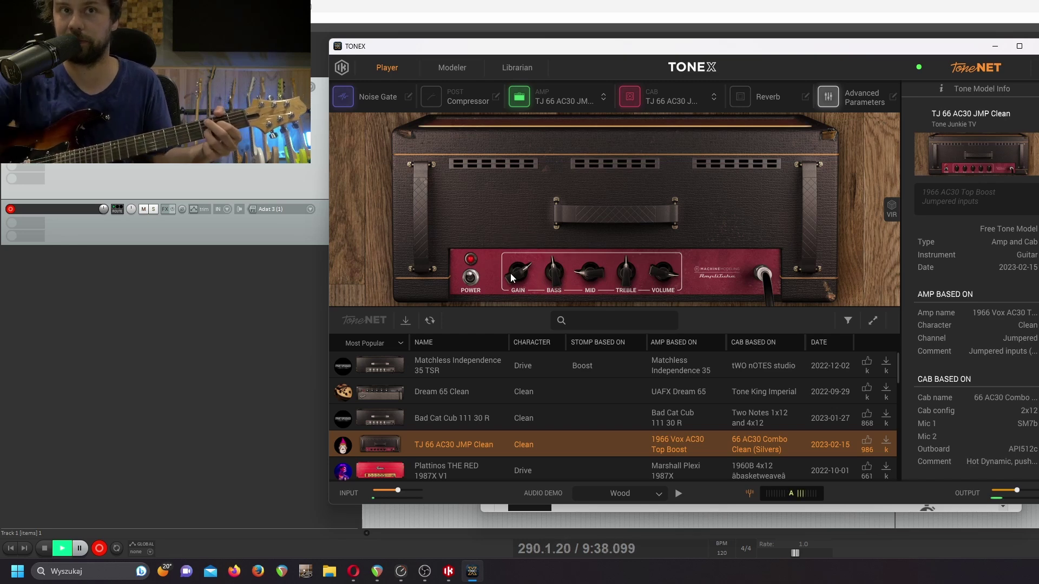
pyautogui.moveTo(672, 275); pyautogui.dragTo(696, 218)
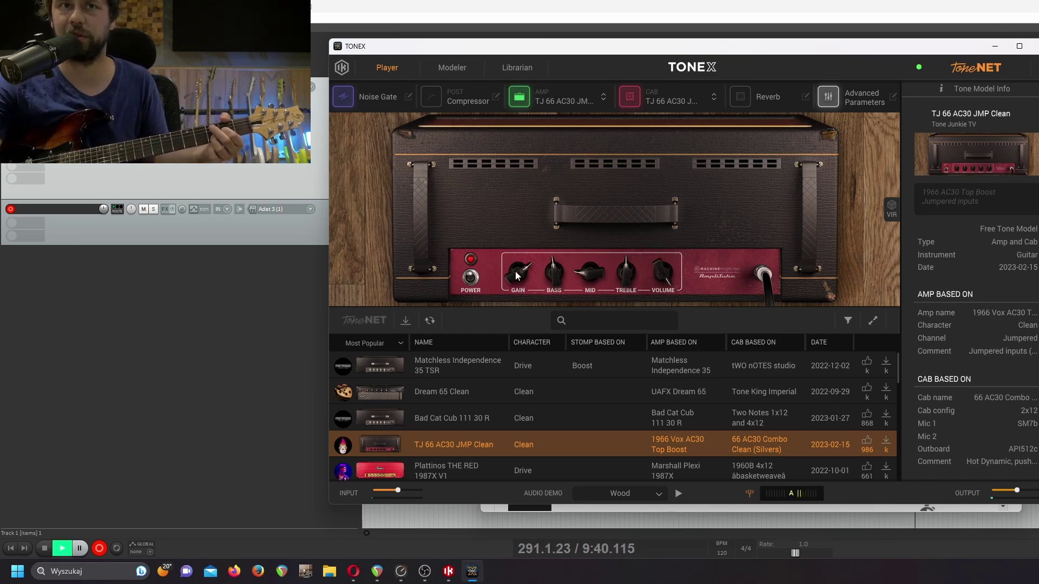
# - Turn on the plate reverb for TJ 66 AC30 JMP Clean and download the tone model from ToneNET
pyautogui.click(776, 98)
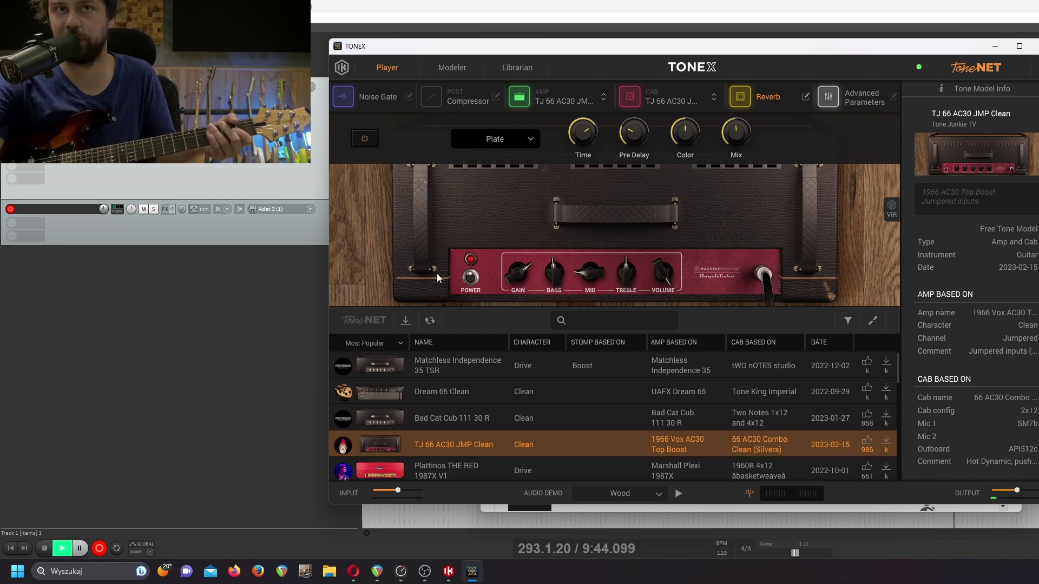
pyautogui.click(404, 322)
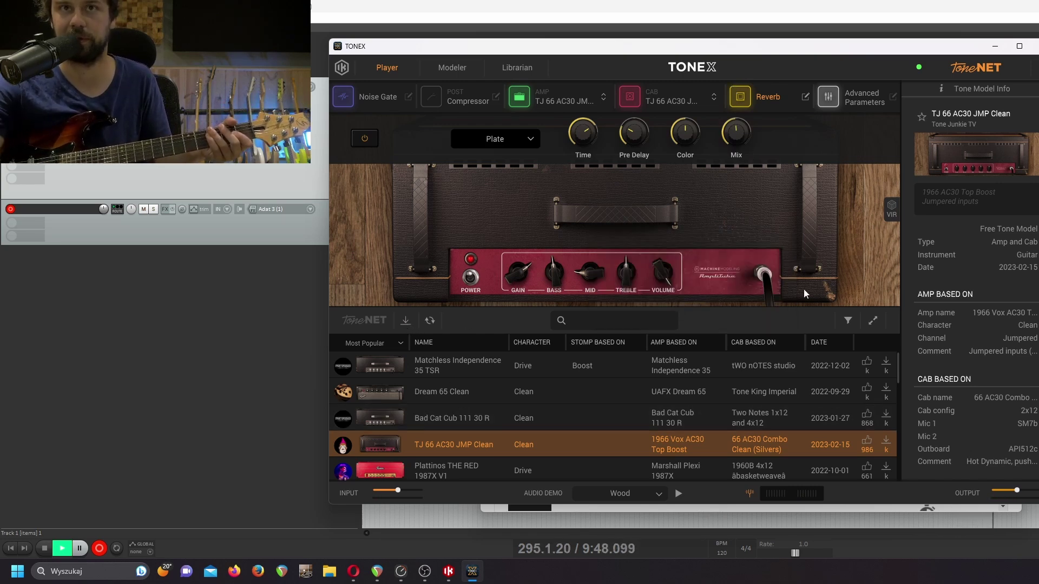
# - Find Bad Cat Cub 111 30 R in the local library by searching "bad cat", load it and adjust its Gain and Mid
pyautogui.click(972, 70)
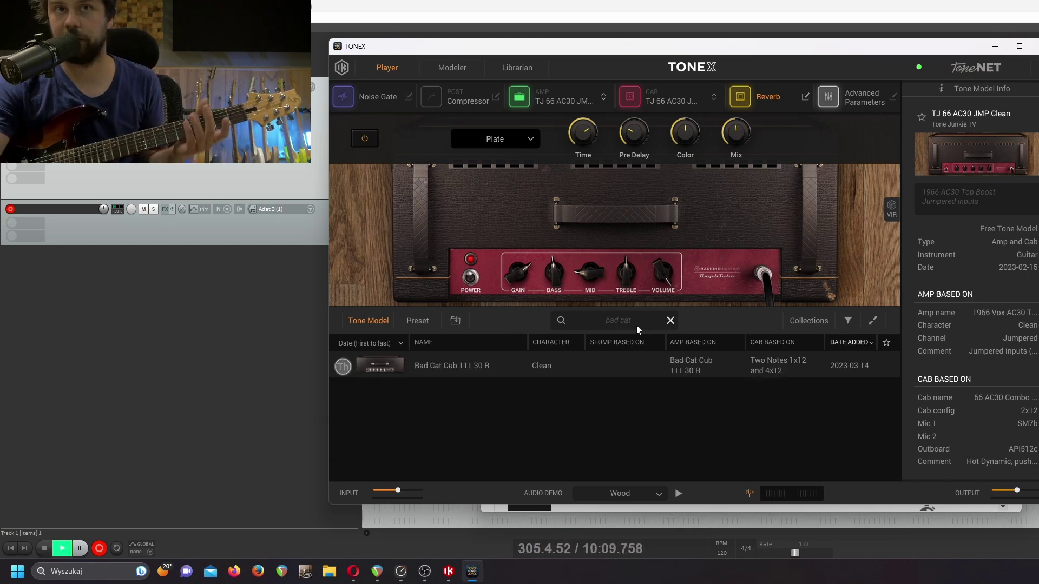
pyautogui.click(459, 370)
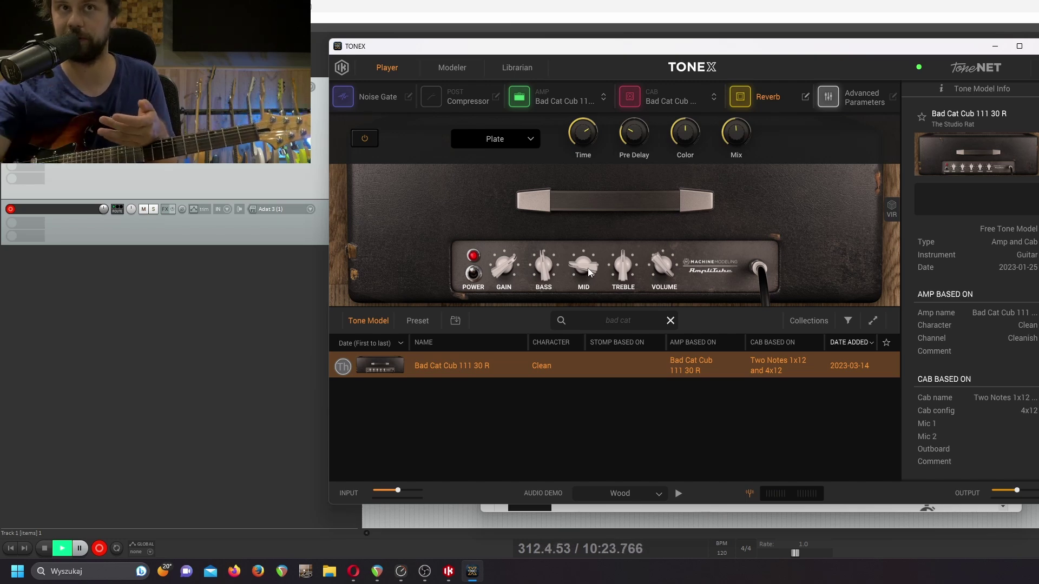
pyautogui.moveTo(504, 266); pyautogui.dragTo(602, 274)
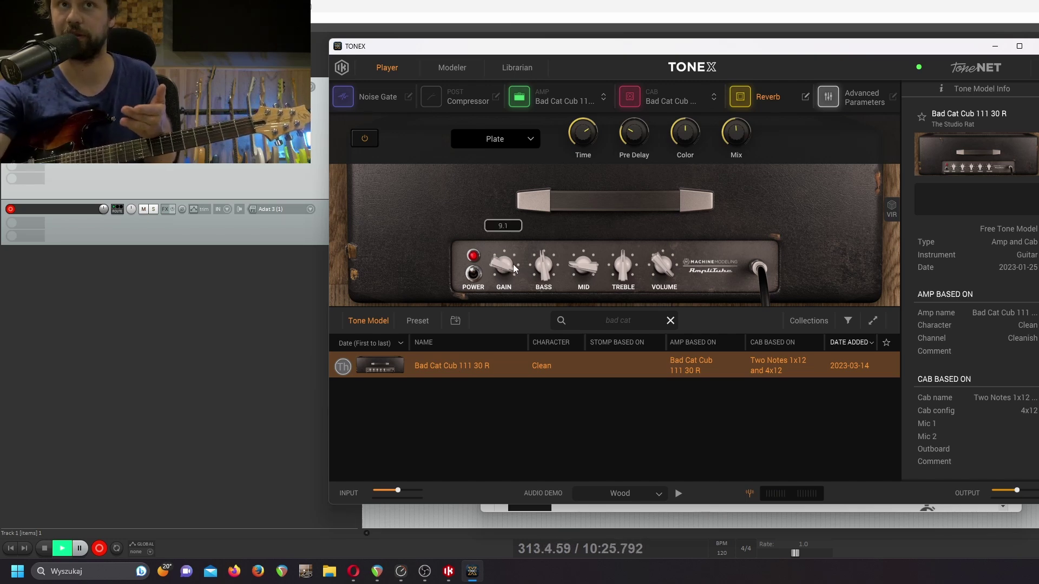
pyautogui.moveTo(513, 264); pyautogui.dragTo(516, 303)
pyautogui.moveTo(586, 264); pyautogui.dragTo(618, 209)
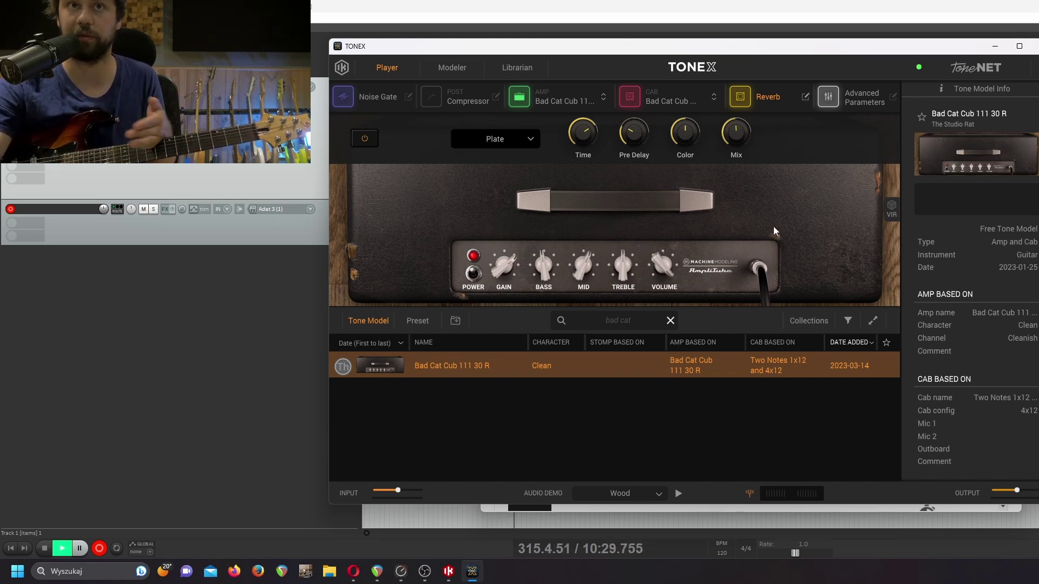
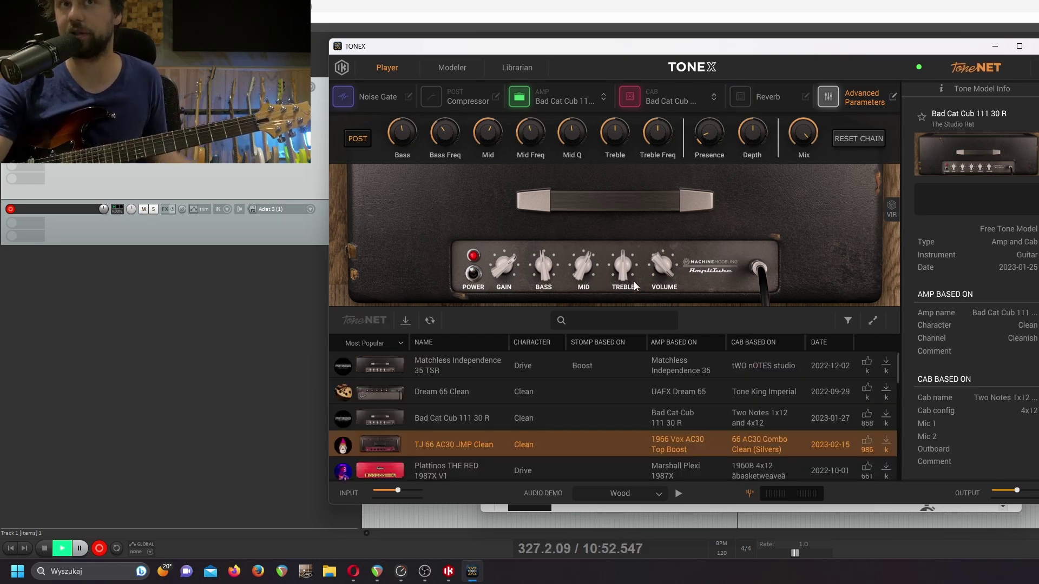
# - Search the ToneNET library for "galtone"
pyautogui.click(607, 320)
pyautogui.write('galtone')
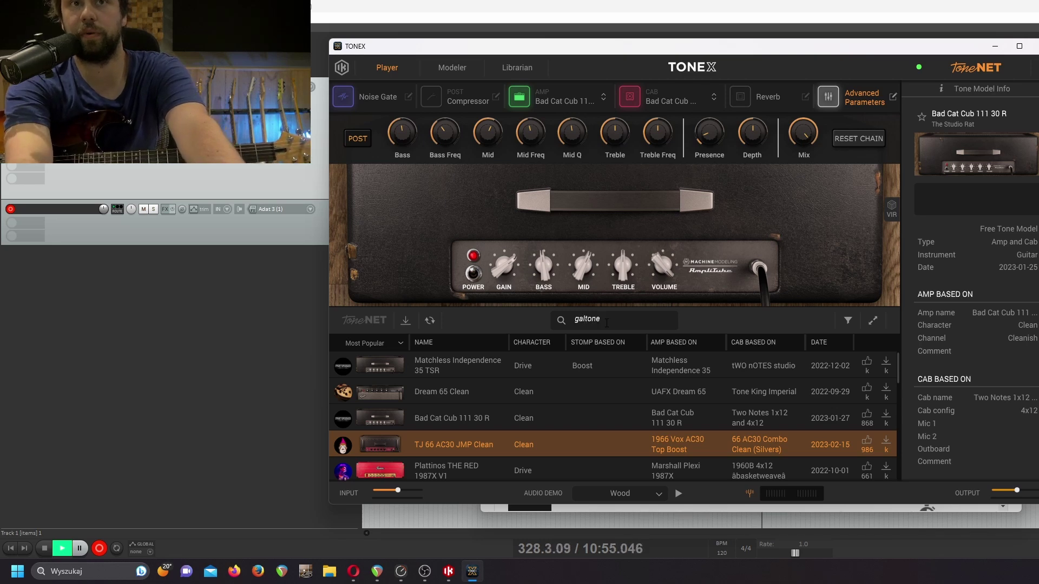
pyautogui.press('Return')
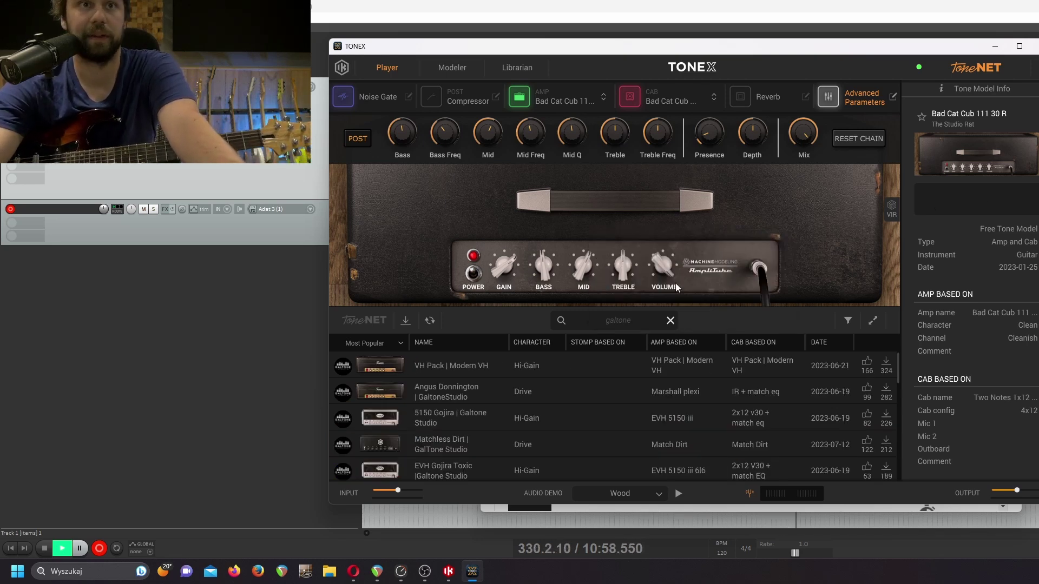
# - Expand the tone model list, load VH Pack | Modern VH and collapse the list again
pyautogui.click(874, 321)
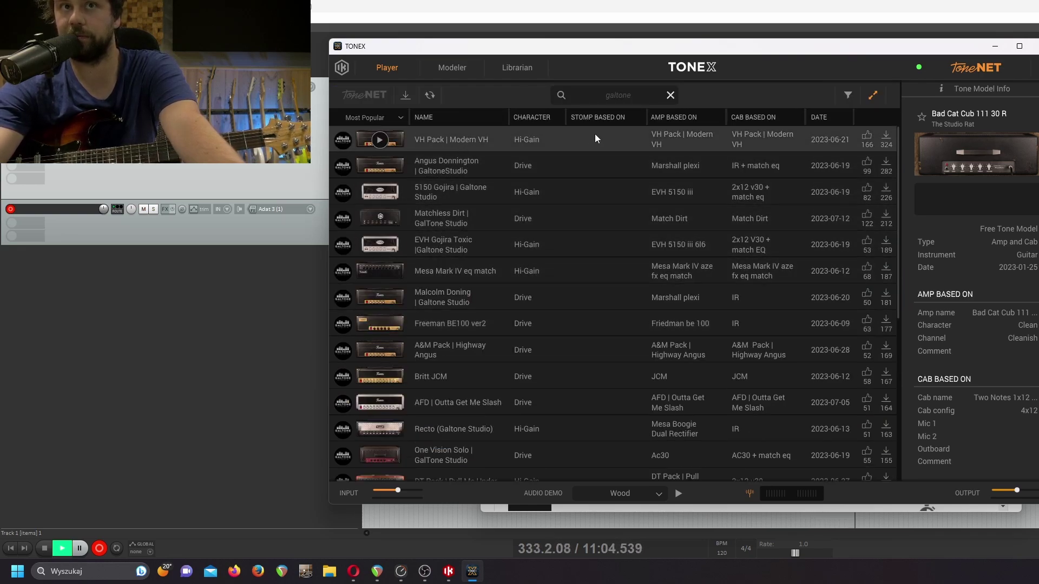
pyautogui.click(444, 141)
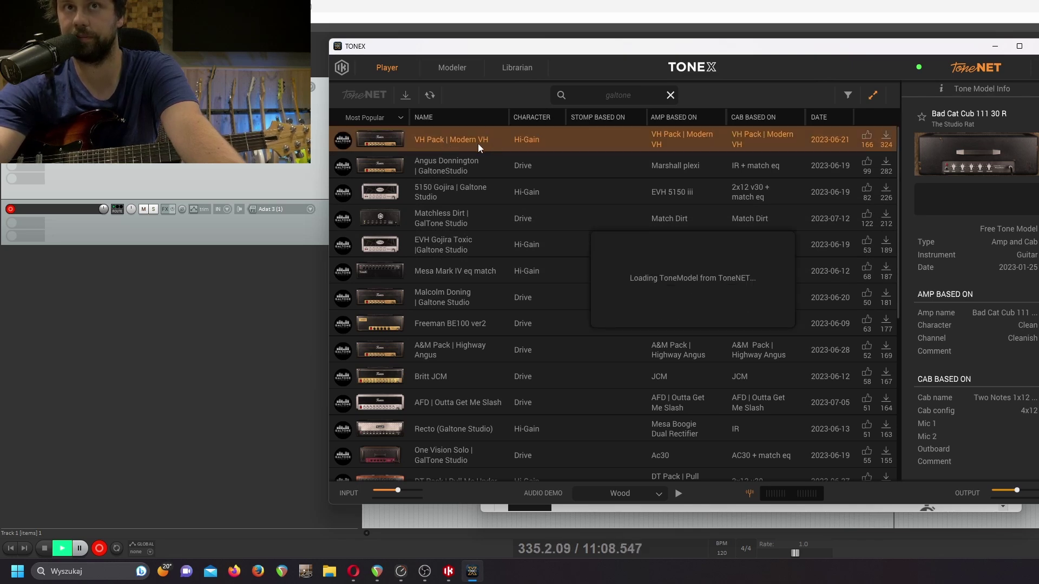
pyautogui.click(872, 95)
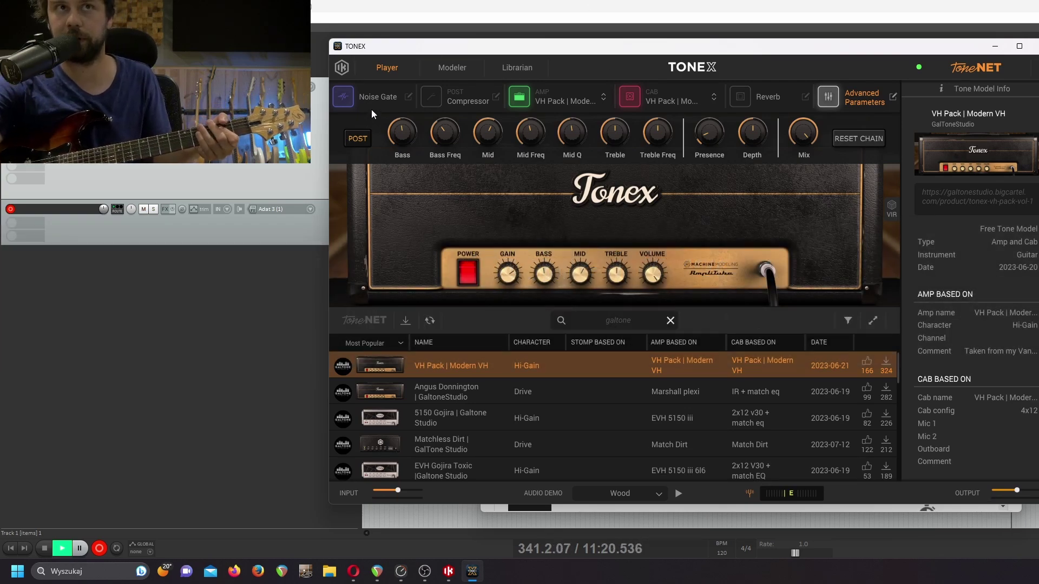
# - Set the noise gate threshold to -78 for VH Pack | Modern VH and open the reverb settings
pyautogui.click(373, 100)
pyautogui.moveTo(551, 135)
pyautogui.mouseDown()
pyautogui.moveTo(551, 161)
pyautogui.moveTo(554, 133)
pyautogui.mouseUp()
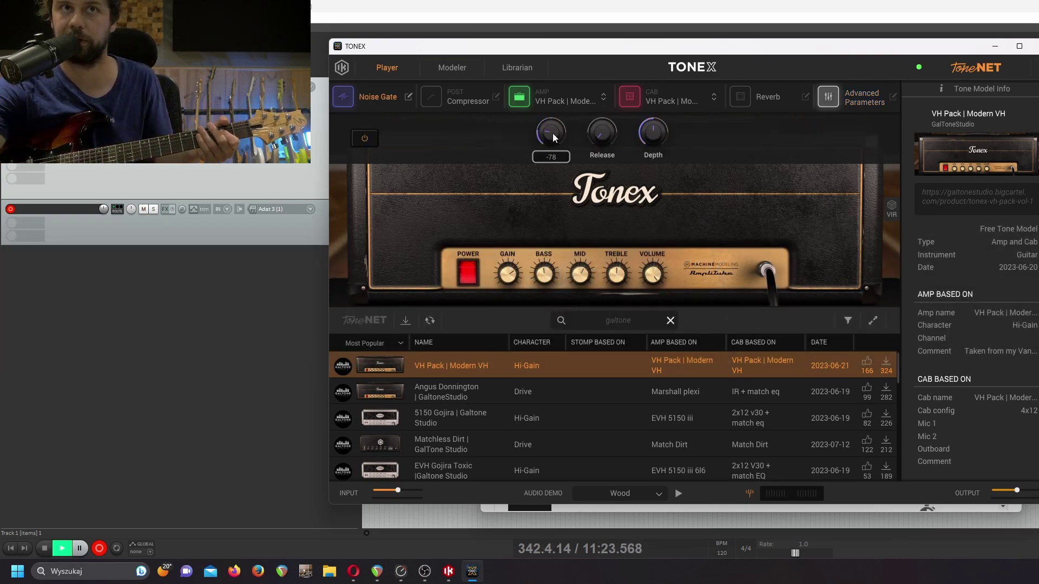
pyautogui.click(747, 96)
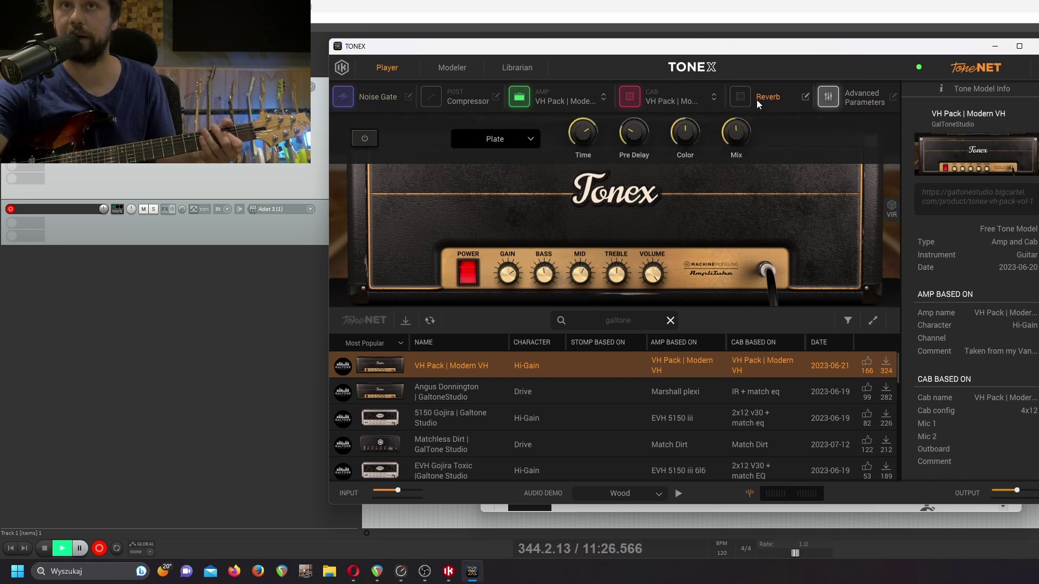
# - Turn on the reverb and download VH Pack | Modern VH into the local tone model library
pyautogui.click(745, 97)
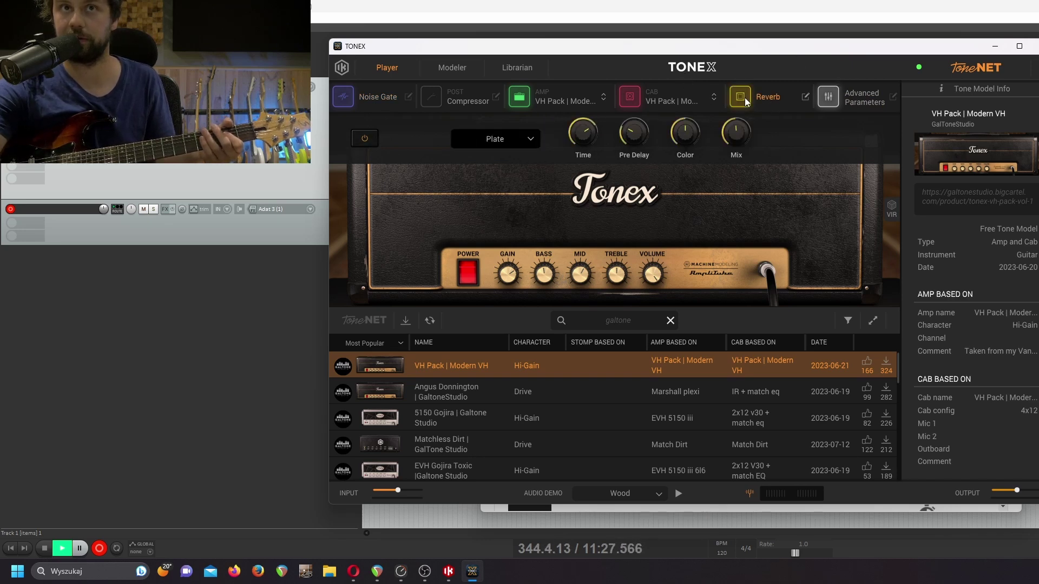
pyautogui.click(407, 321)
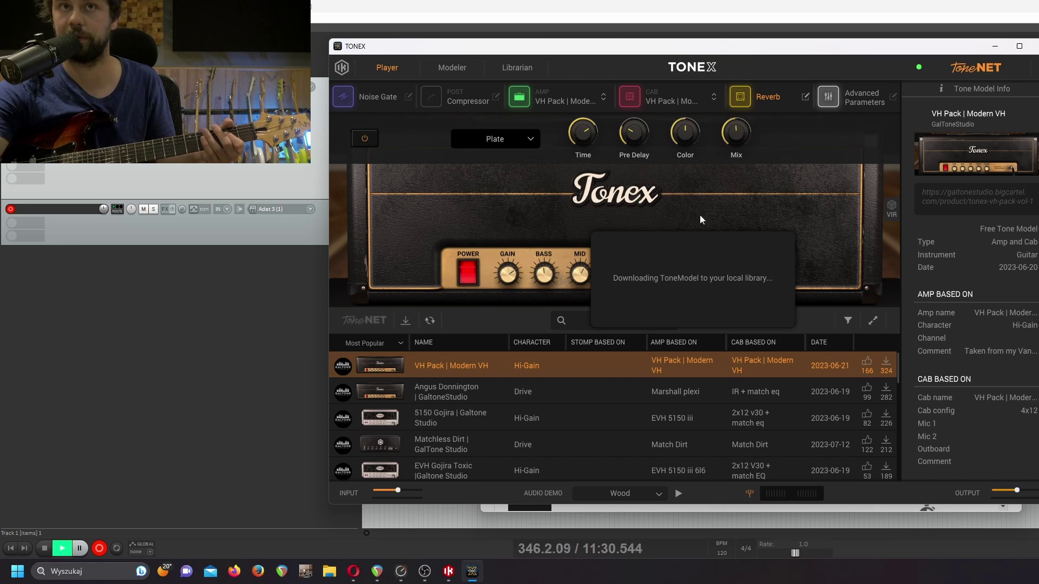
pyautogui.click(982, 69)
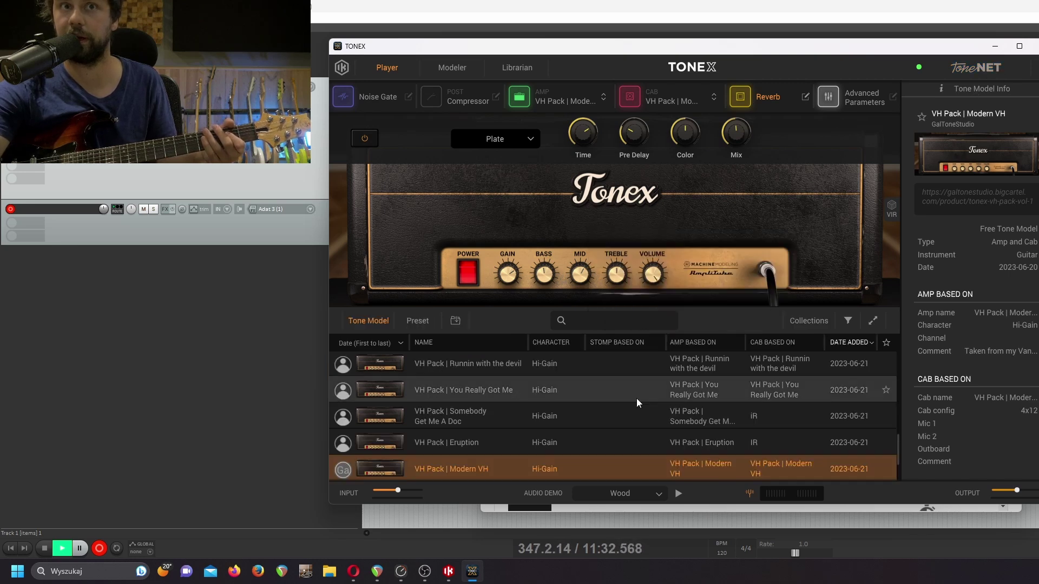
pyautogui.scroll(-3, 469, 438)
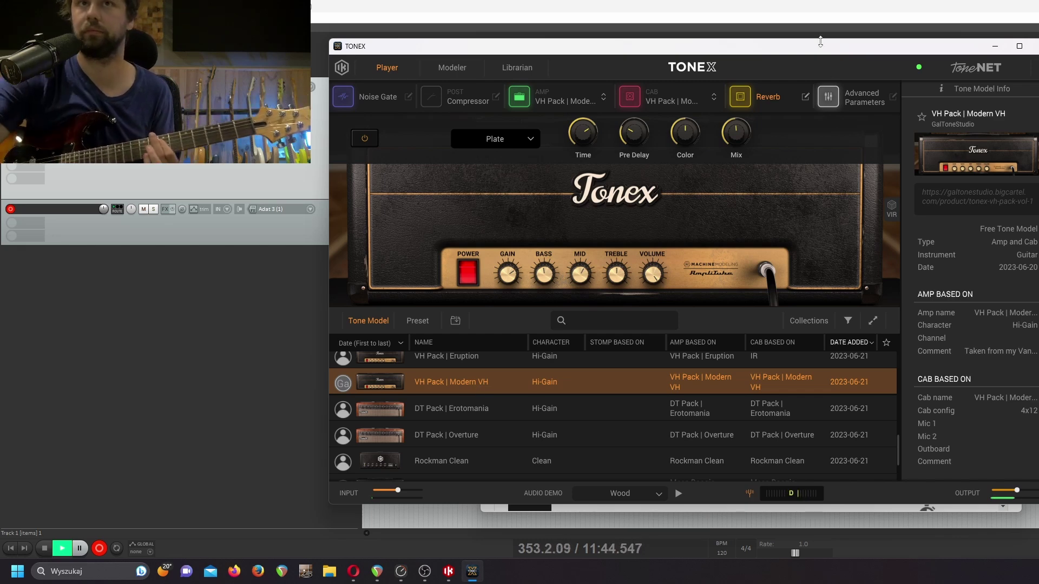
# - Lower the reverb Mix and save the current sound as a preset named "Van Halen 21_07"
pyautogui.moveTo(735, 144)
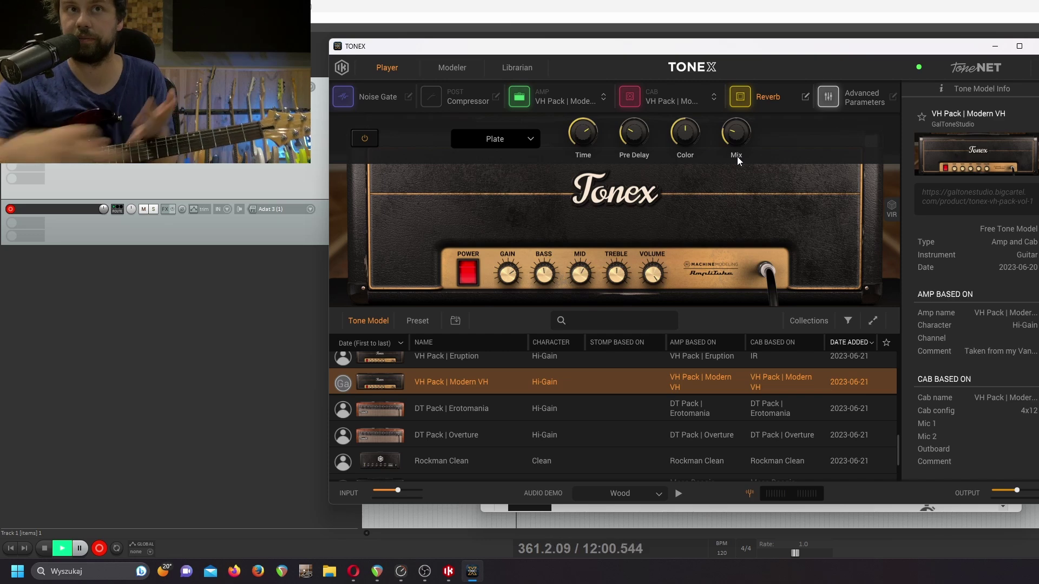
pyautogui.click(458, 321)
pyautogui.click(588, 136)
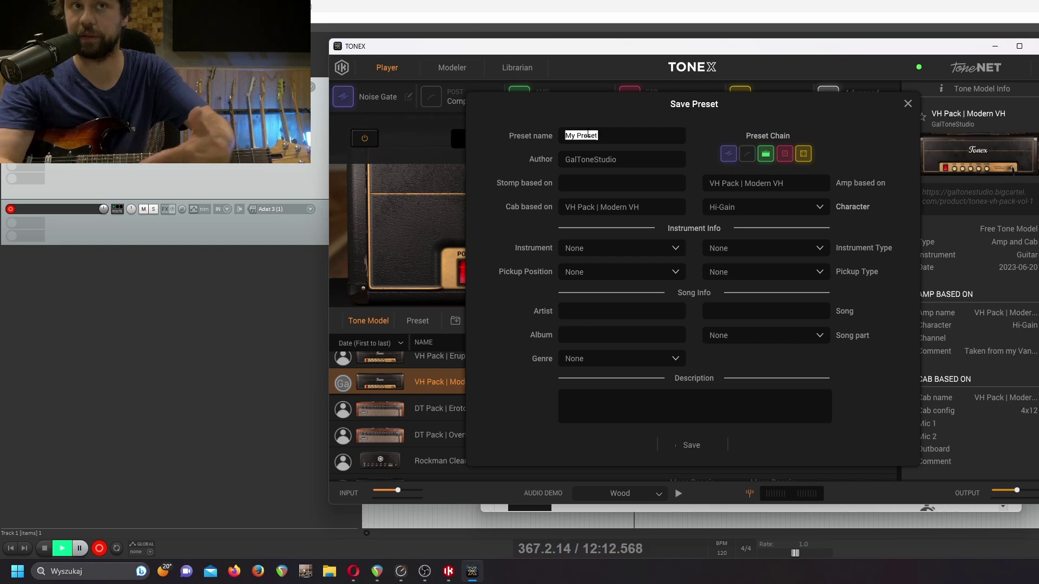
pyautogui.write('V')
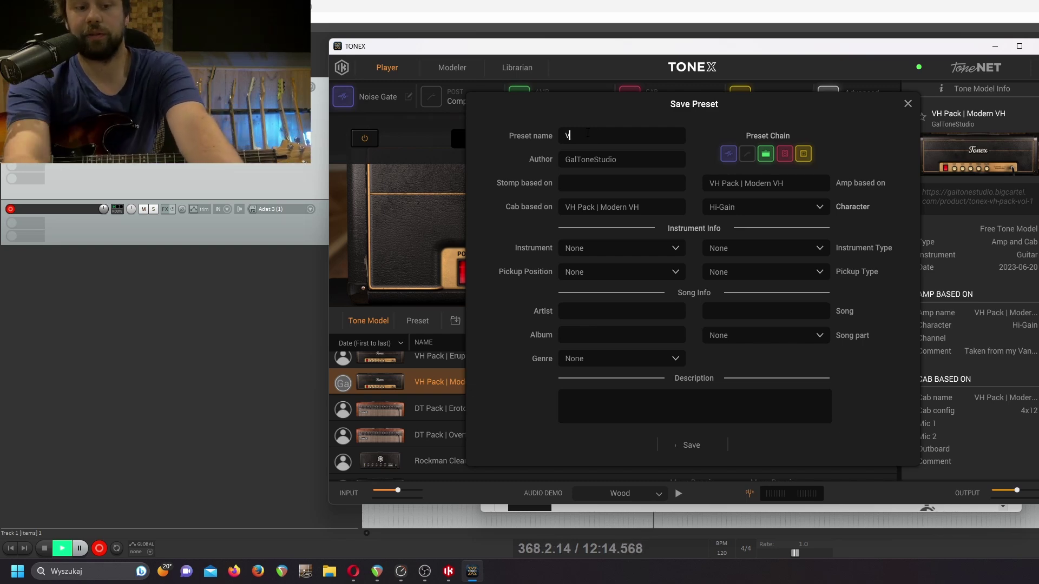
pyautogui.write('an Halen')
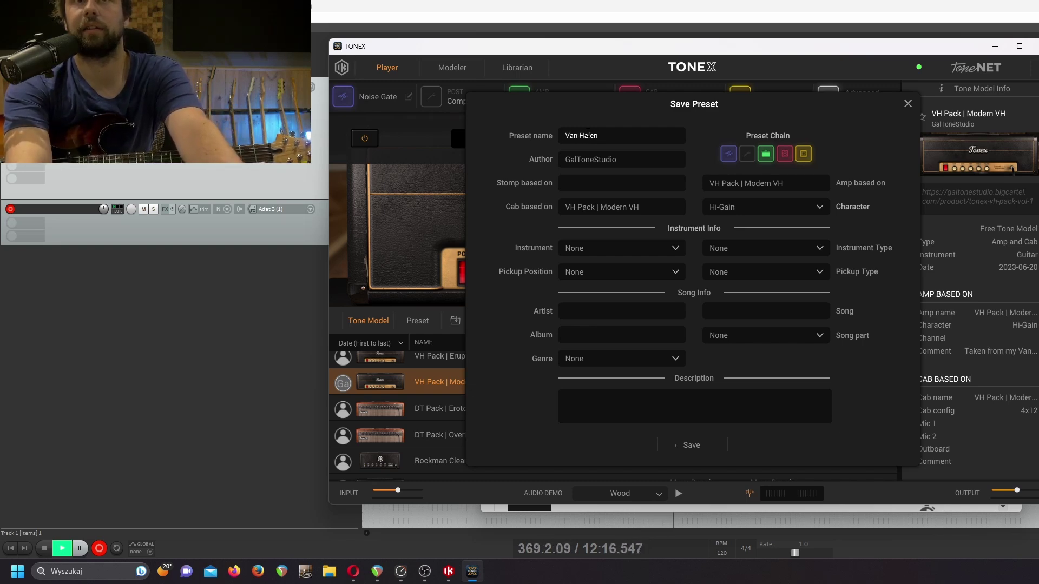
pyautogui.write(' 21_')
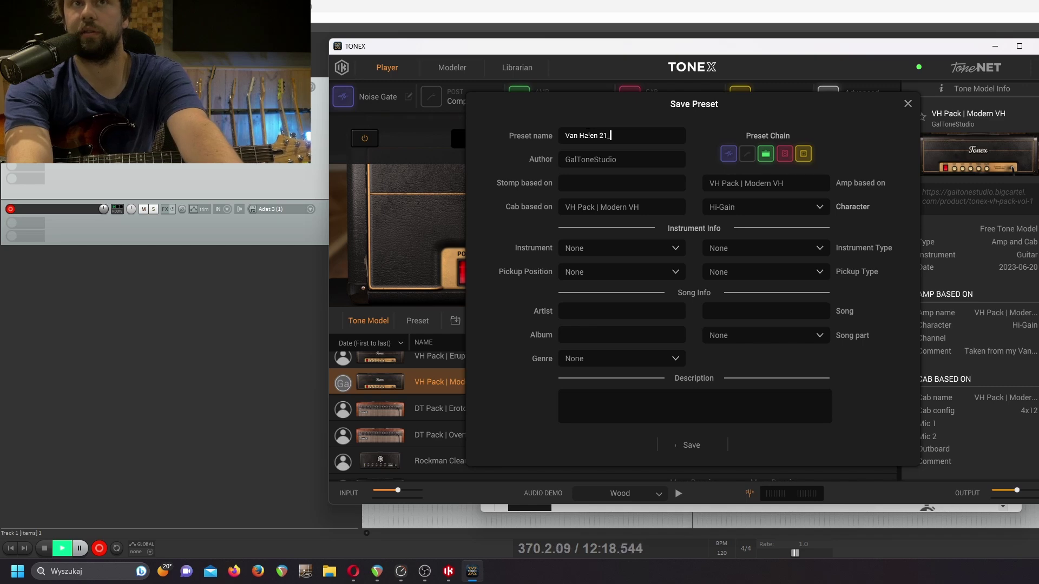
pyautogui.write('07')
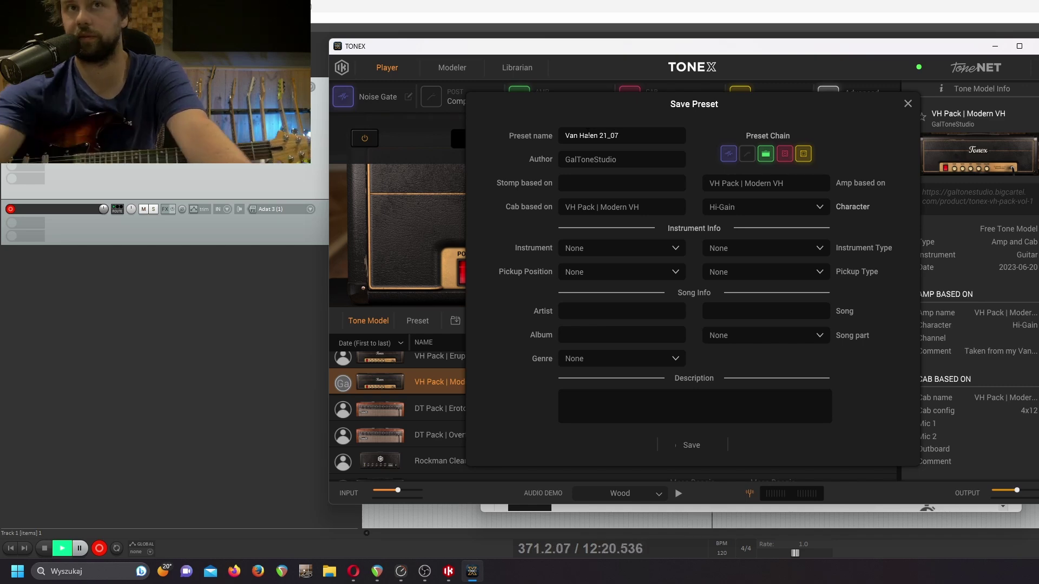
pyautogui.click(688, 446)
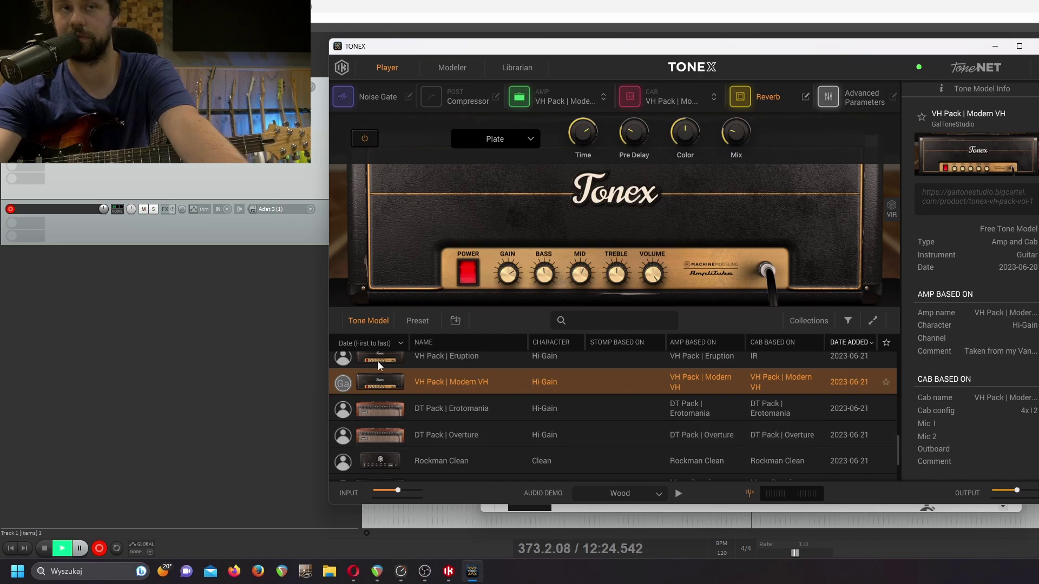
# - Compare the Van Halen 21_07 entry in the preset list with VH Pack | Modern VH in the tone model list
pyautogui.click(411, 326)
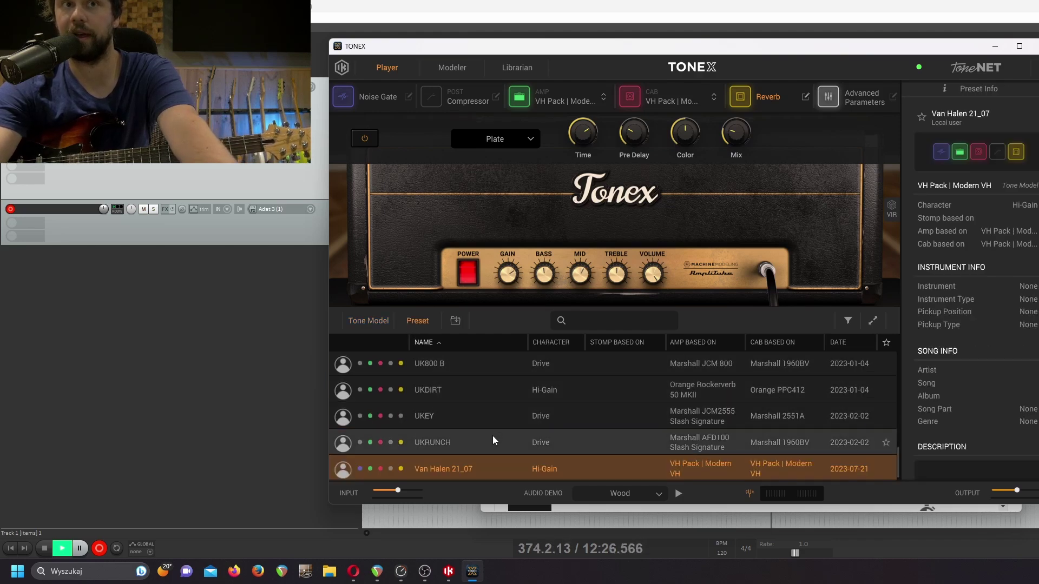
pyautogui.scroll(-2, 490, 422)
pyautogui.click(371, 322)
pyautogui.click(409, 317)
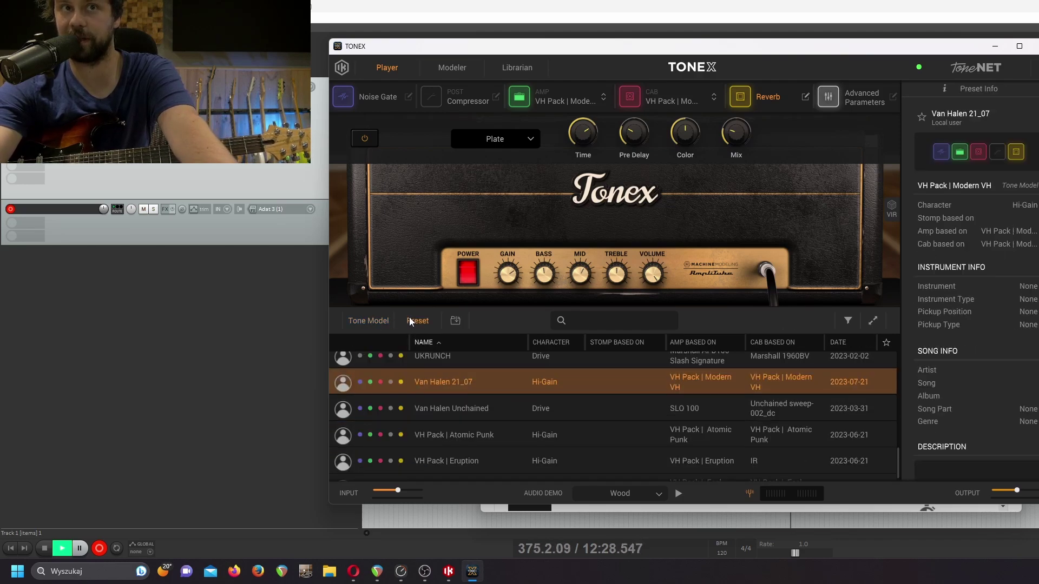
pyautogui.click(479, 403)
pyautogui.click(472, 383)
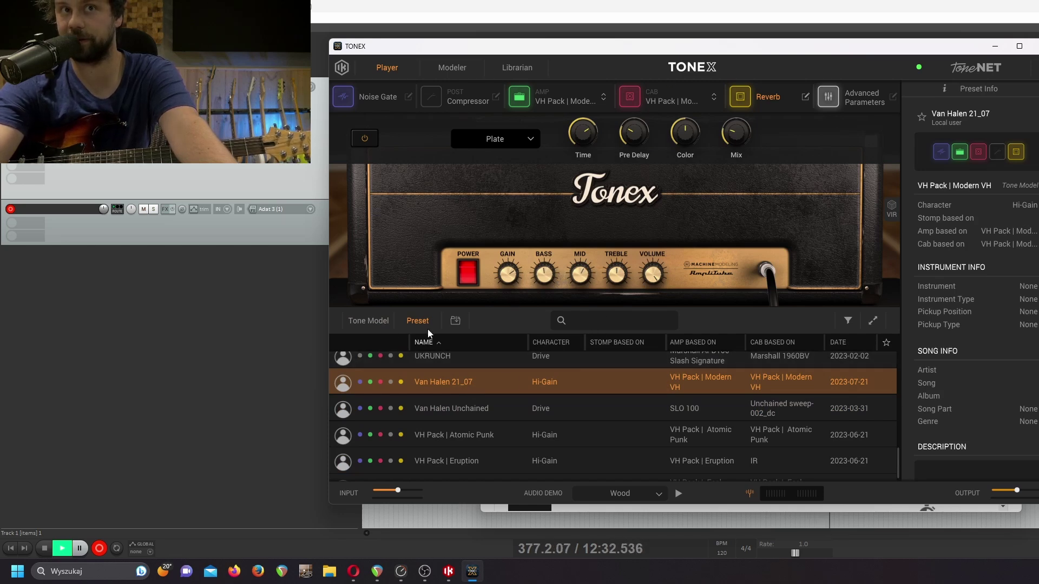
pyautogui.click(370, 322)
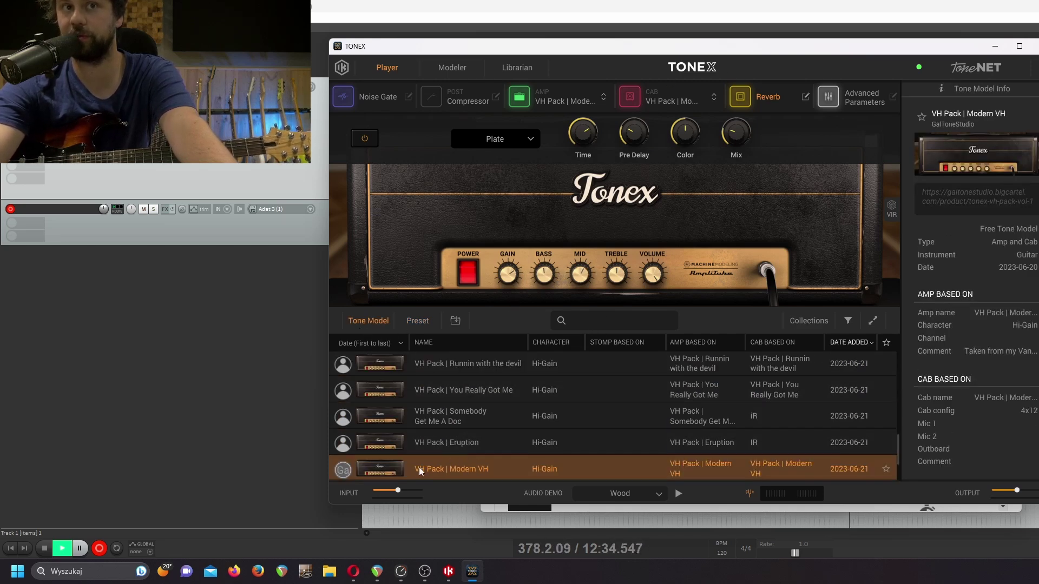
pyautogui.click(420, 320)
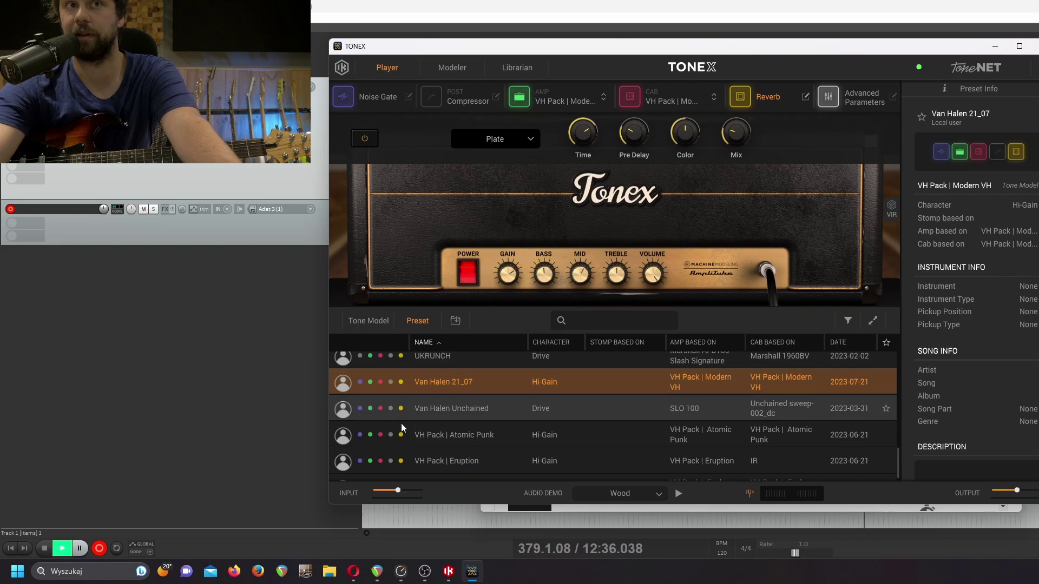
pyautogui.click(429, 408)
pyautogui.click(446, 362)
pyautogui.click(445, 388)
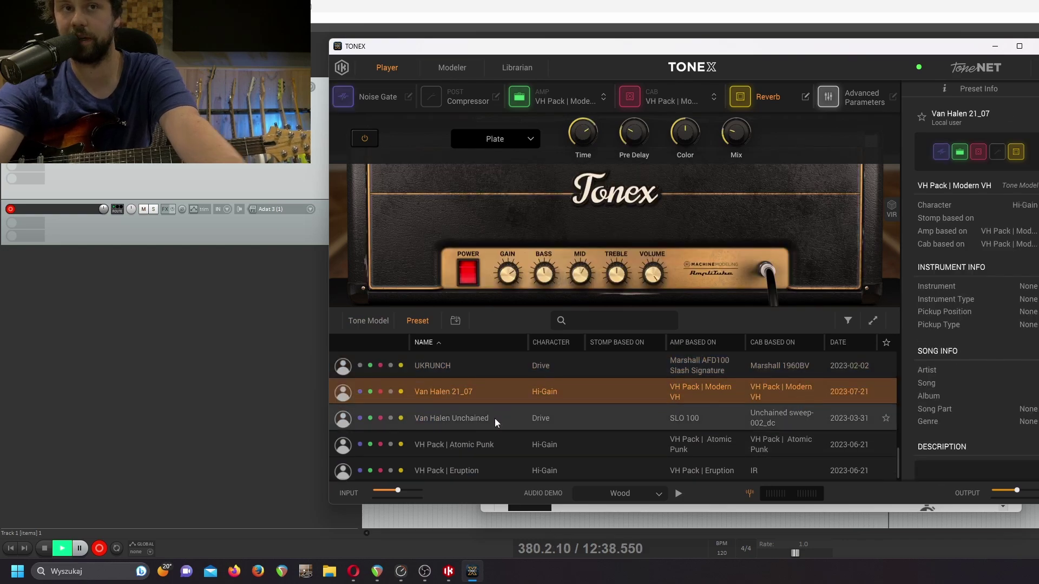
# - Load the presets VH Pack | Eruption, VH Pack | Atomic Punk and VH Pack | Hot For Teacher in turn to audition them
pyautogui.click(457, 460)
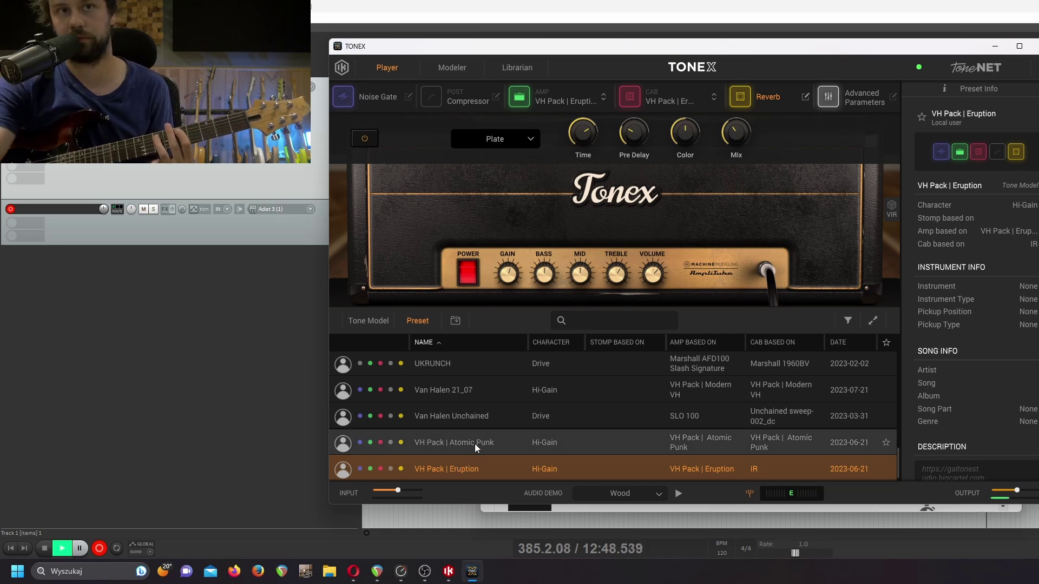
pyautogui.click(477, 443)
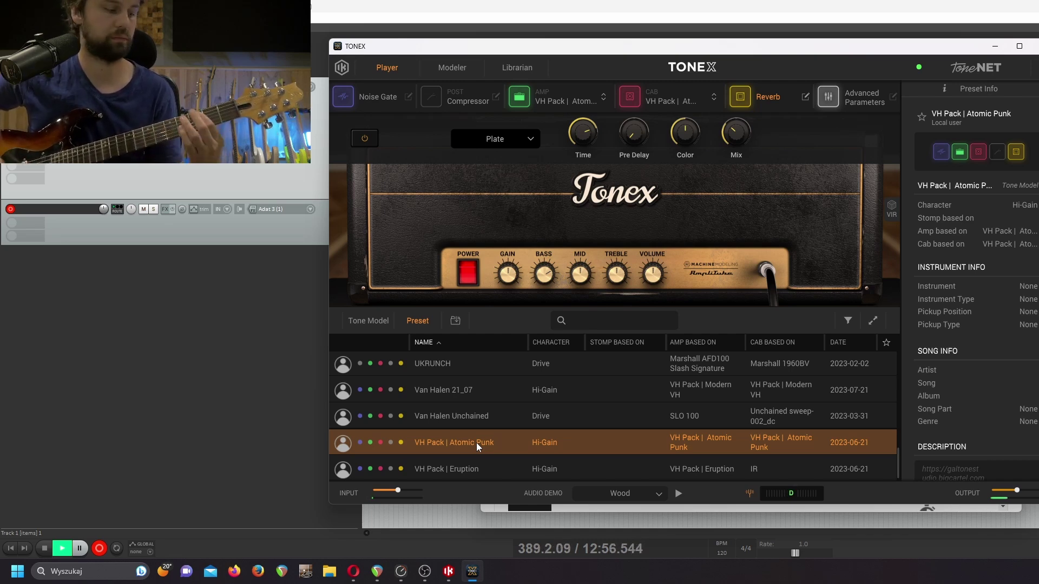
pyautogui.scroll(-3, 500, 429)
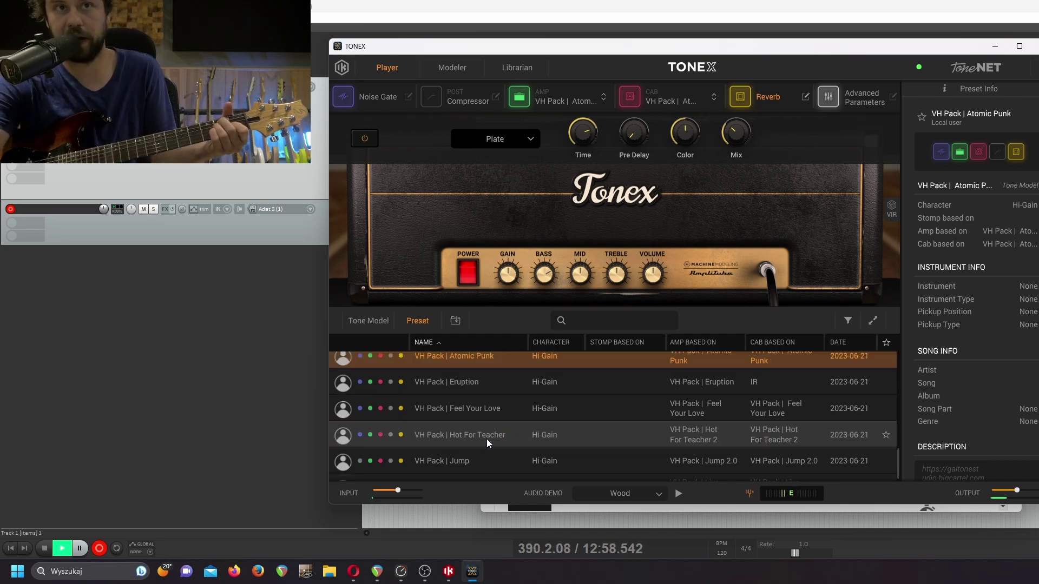
pyautogui.click(487, 438)
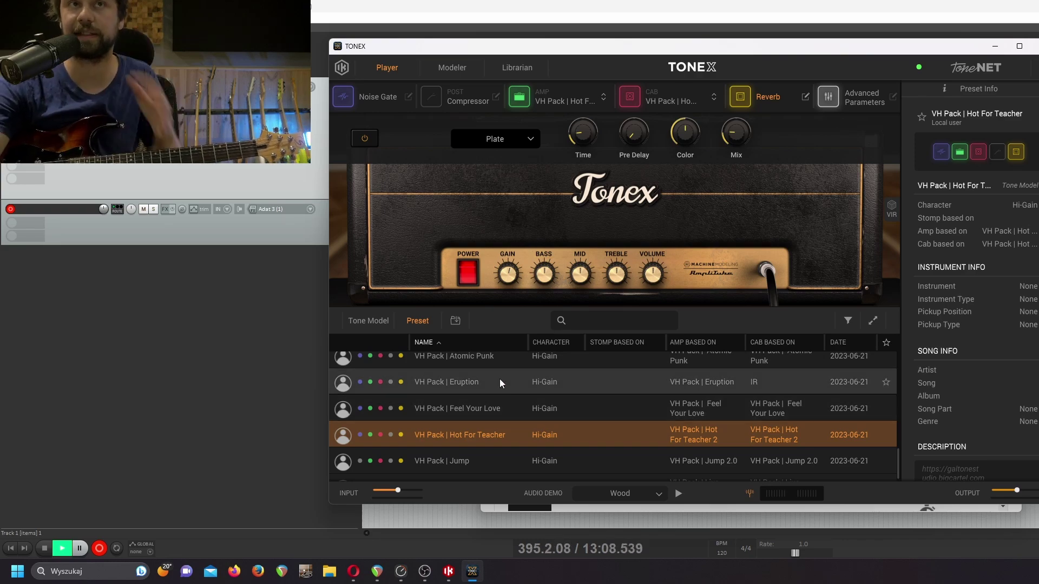
# - Look through the saved presets and the tone models stored in the local library
pyautogui.scroll(-3, 460, 417)
pyautogui.scroll(8, 452, 422)
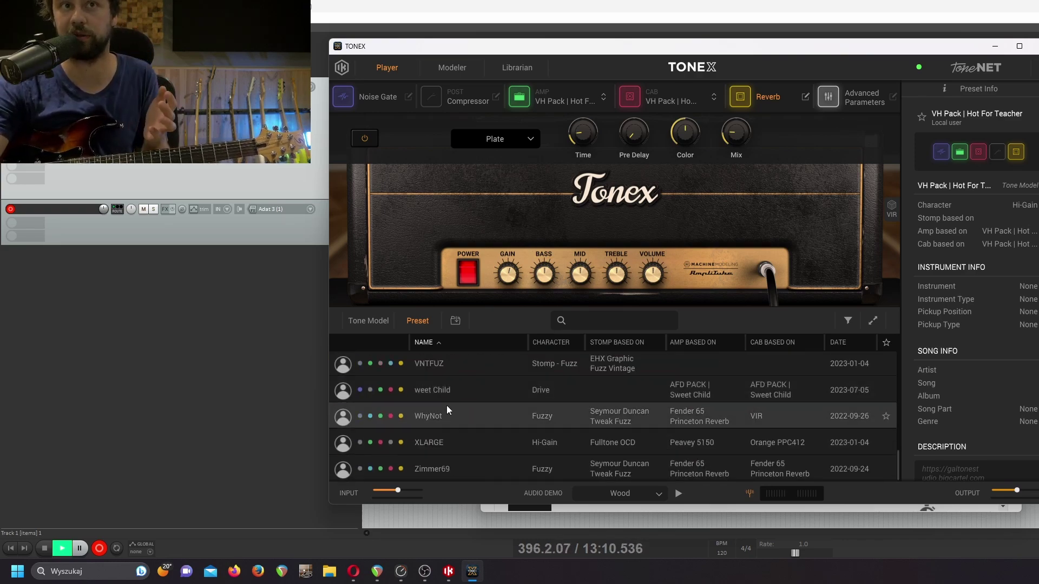
pyautogui.scroll(6, 449, 406)
pyautogui.scroll(-10, 463, 390)
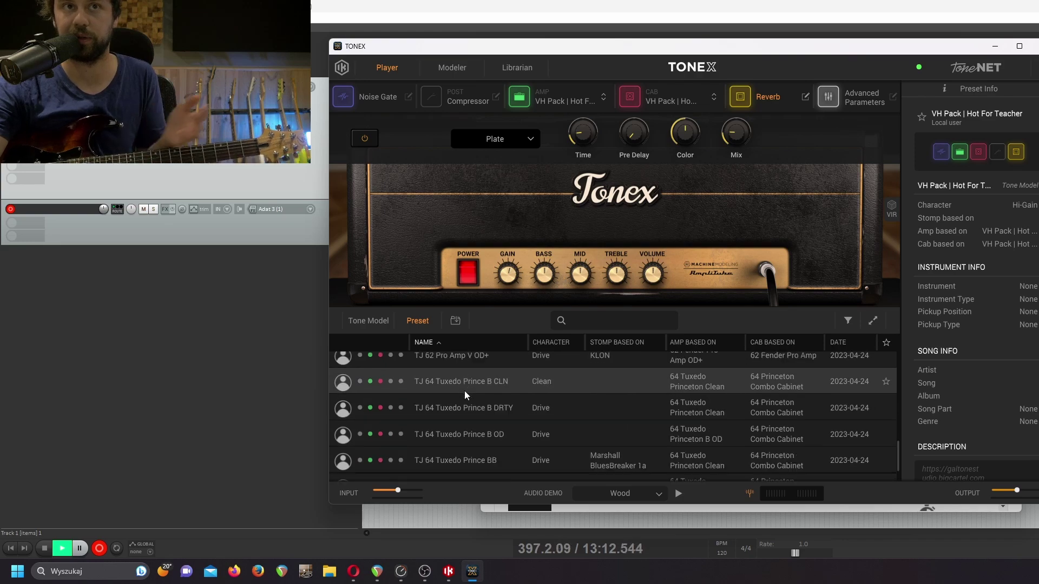
pyautogui.click(373, 325)
pyautogui.scroll(-10, 505, 413)
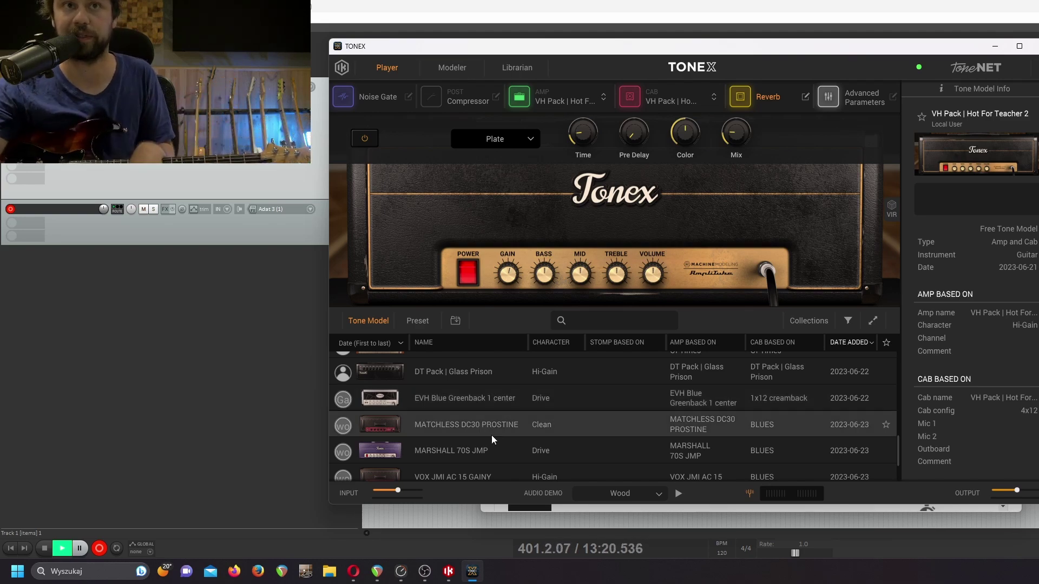
pyautogui.scroll(10, 483, 424)
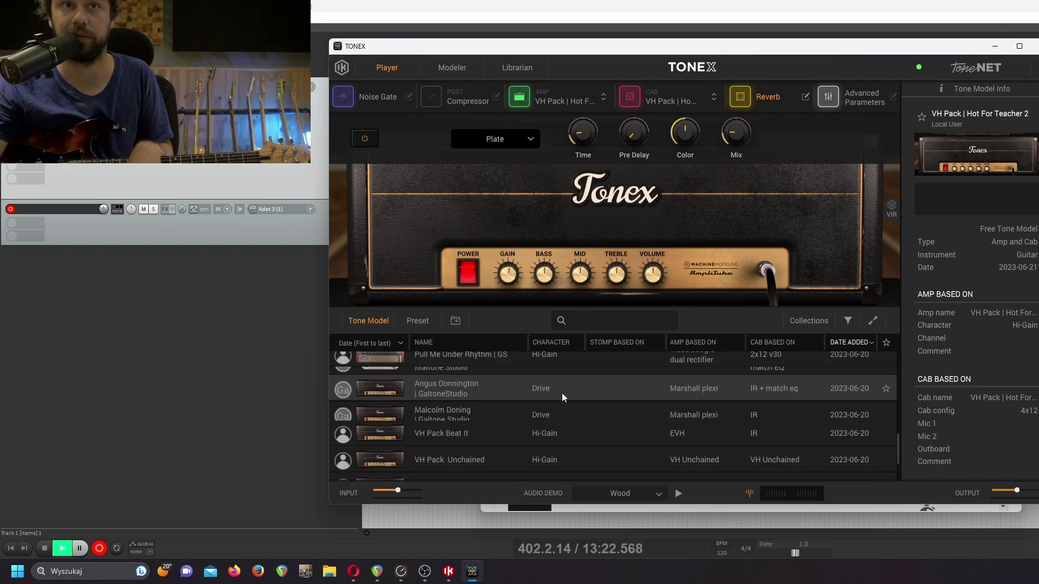
# - Return to the ToneNET results and load Matchless Dirt | GalTone Studio
pyautogui.click(966, 67)
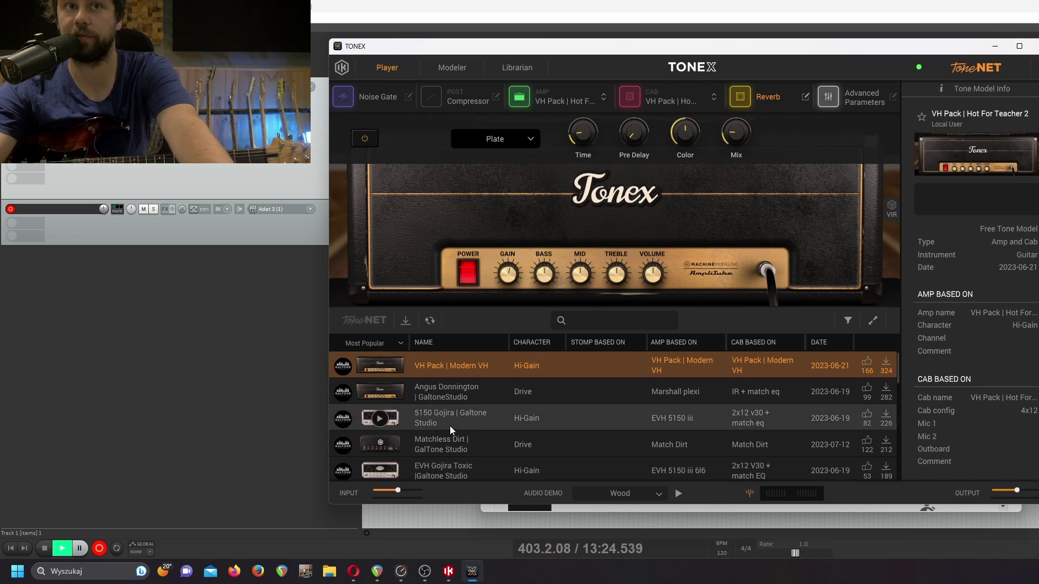
pyautogui.scroll(-1, 456, 427)
pyautogui.scroll(1, 450, 394)
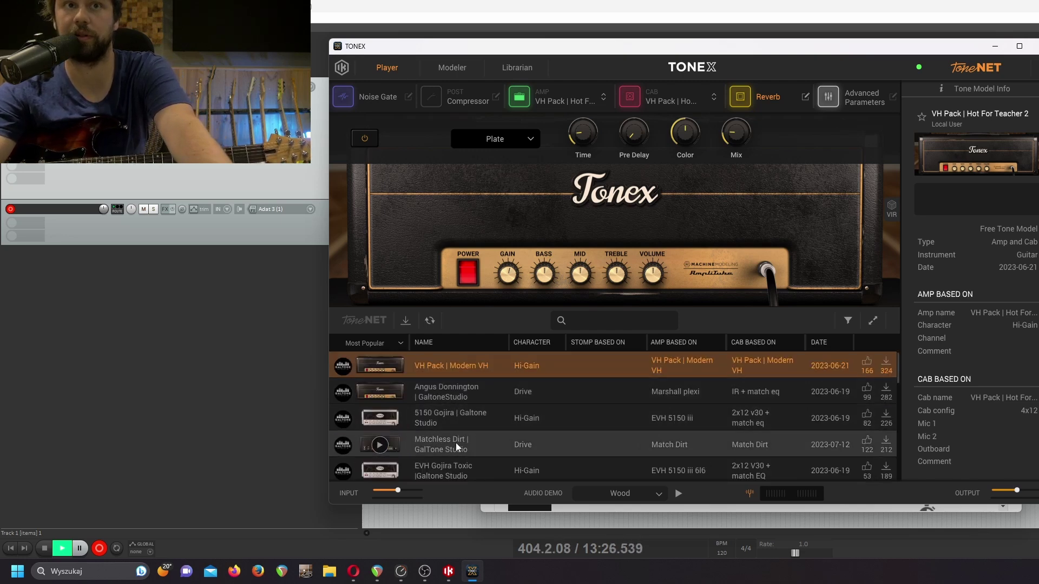
pyautogui.click(456, 443)
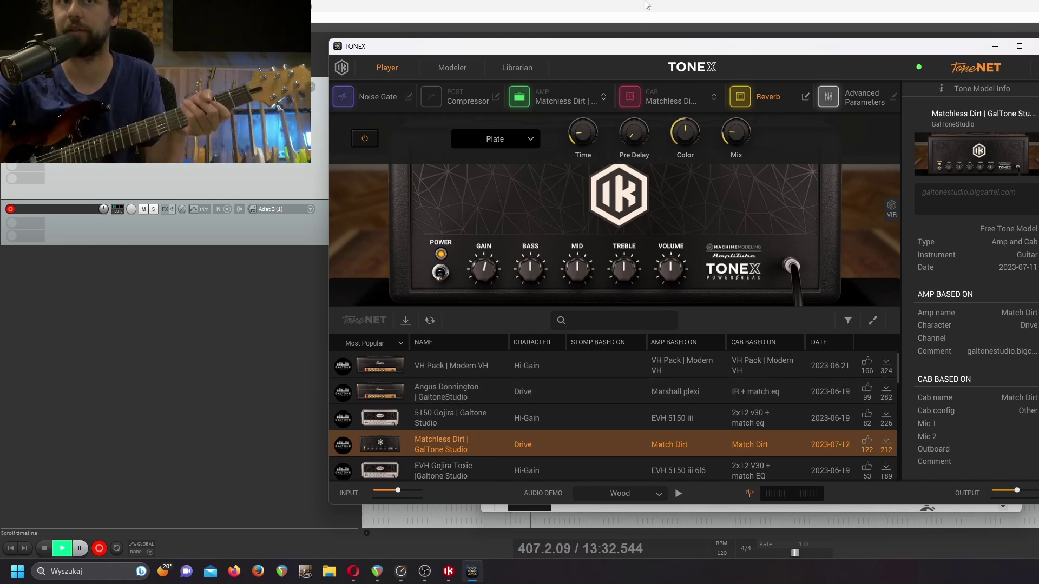
# - Set the Gain of Matchless Dirt to 7.2 and change the reverb to Room with a higher Mix
pyautogui.click(740, 97)
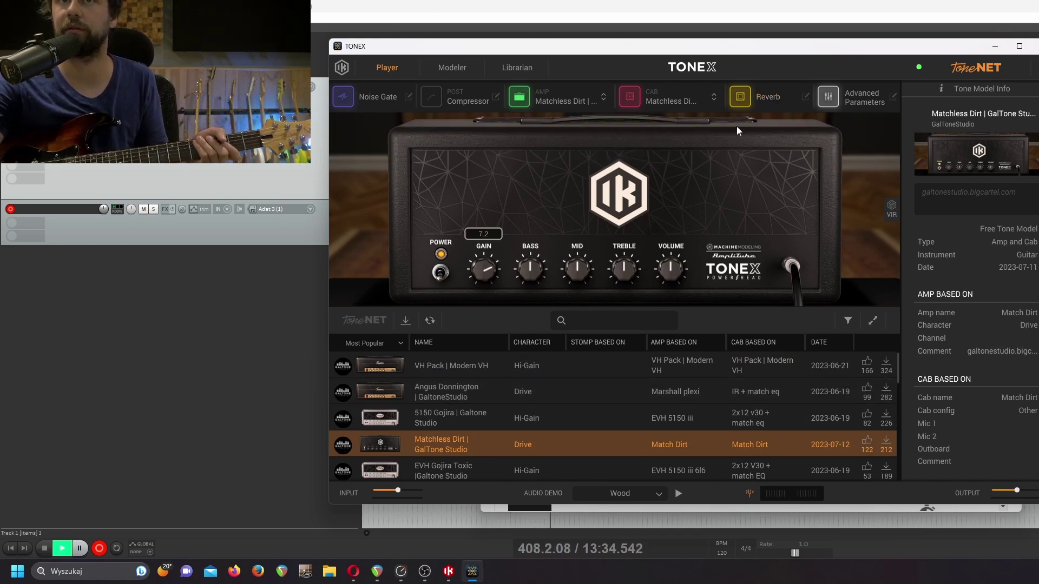
pyautogui.click(496, 139)
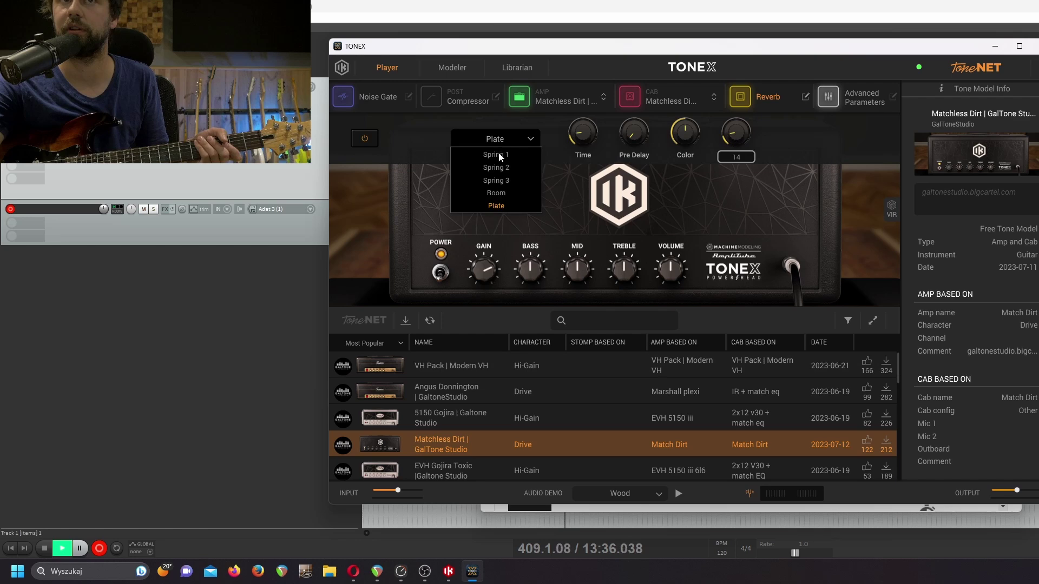
pyautogui.click(502, 189)
pyautogui.moveTo(735, 142); pyautogui.dragTo(733, 130)
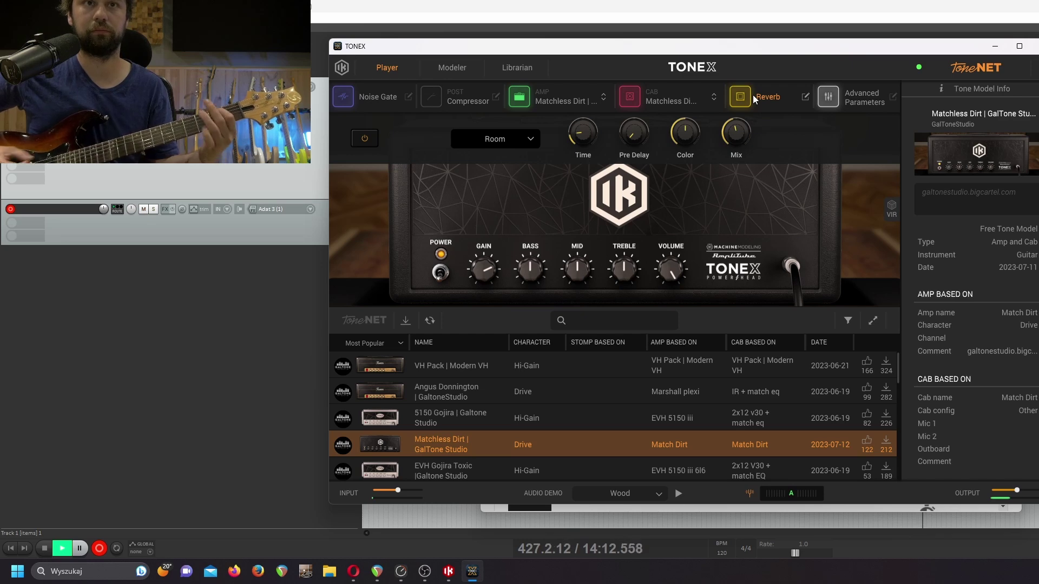
# - Download Matchless Dirt | GalTone Studio to the local library and save the adjusted tone as the preset Matchless Edge
pyautogui.click(405, 322)
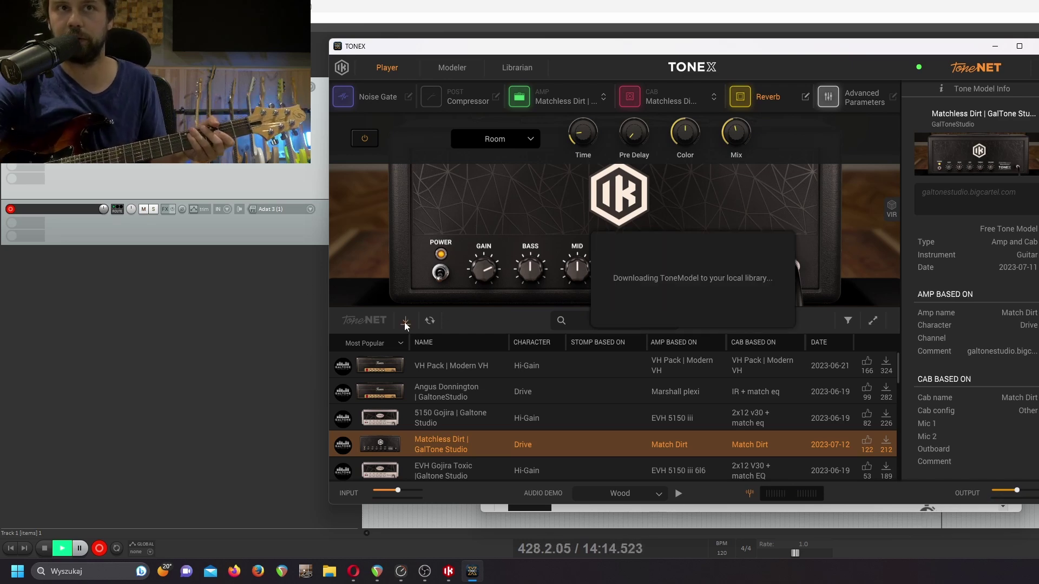
pyautogui.click(971, 69)
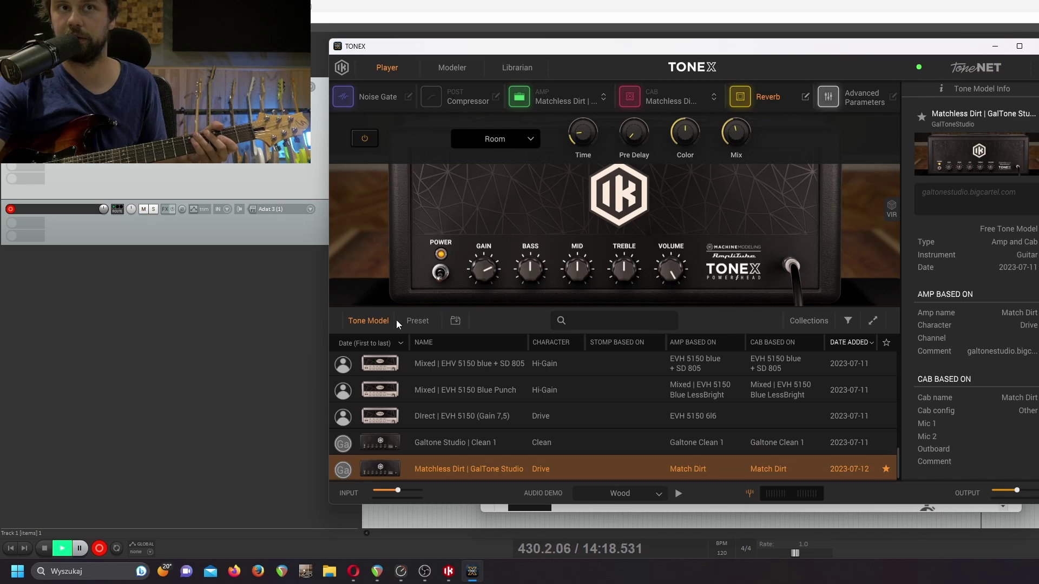
pyautogui.click(457, 323)
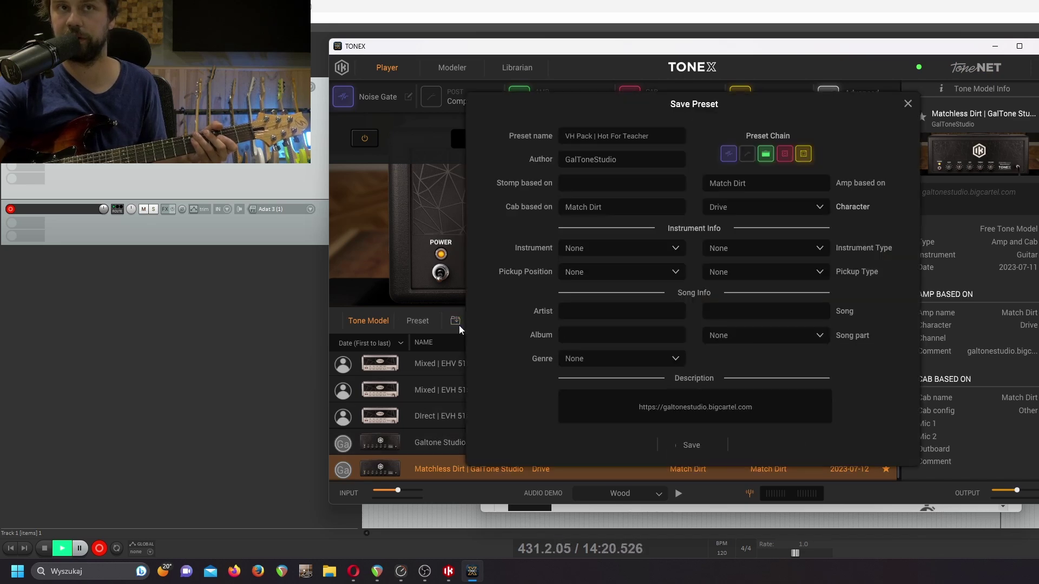
pyautogui.tripleClick(608, 136)
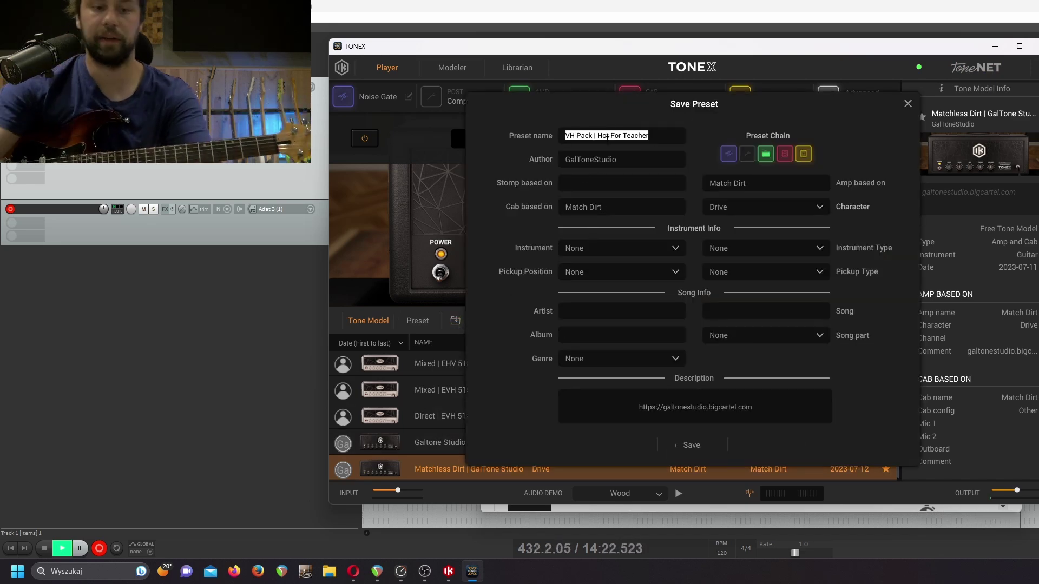
pyautogui.write('Matchless ')
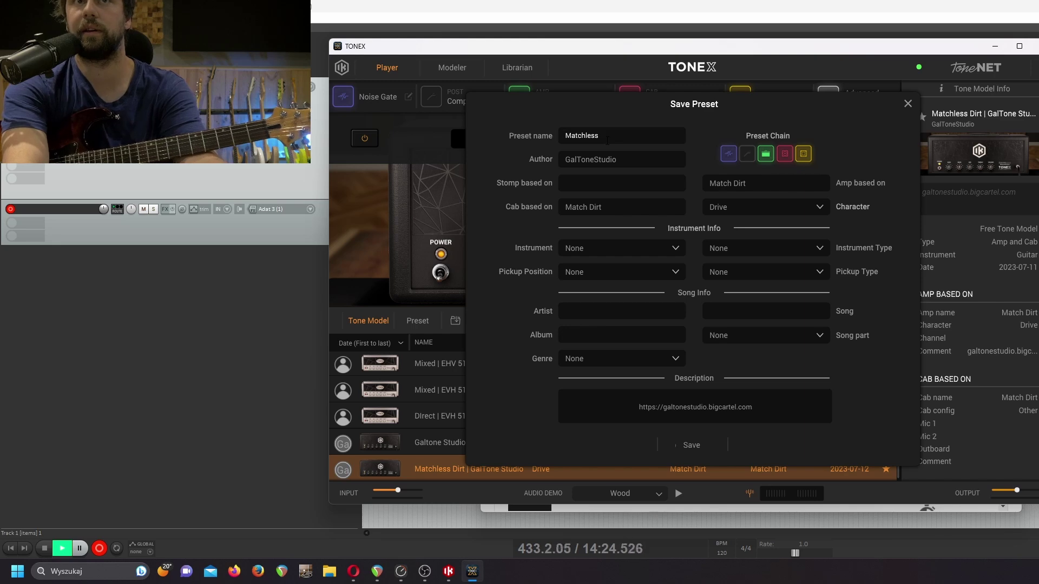
pyautogui.write('Edge')
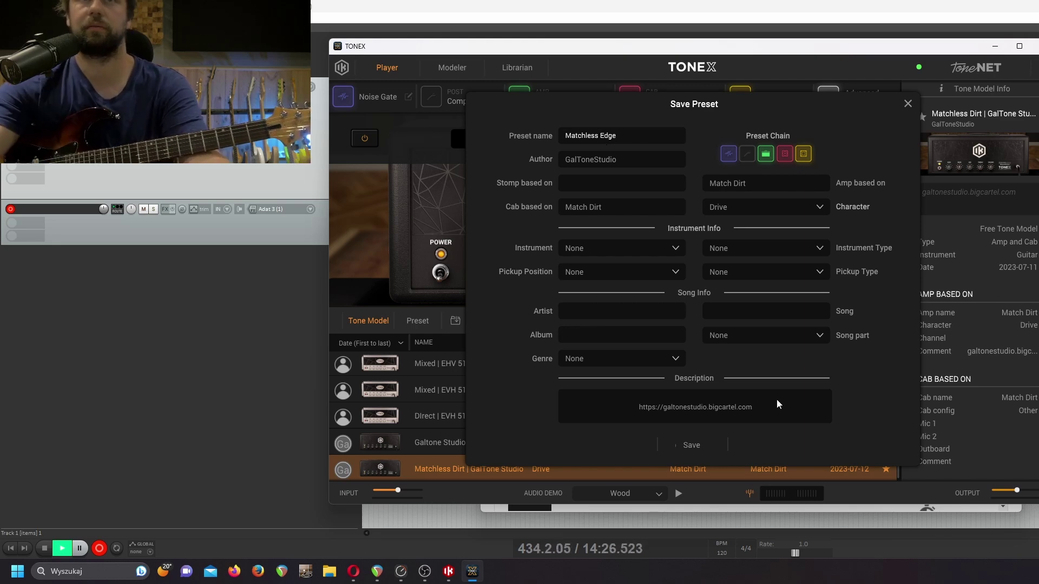
pyautogui.click(696, 447)
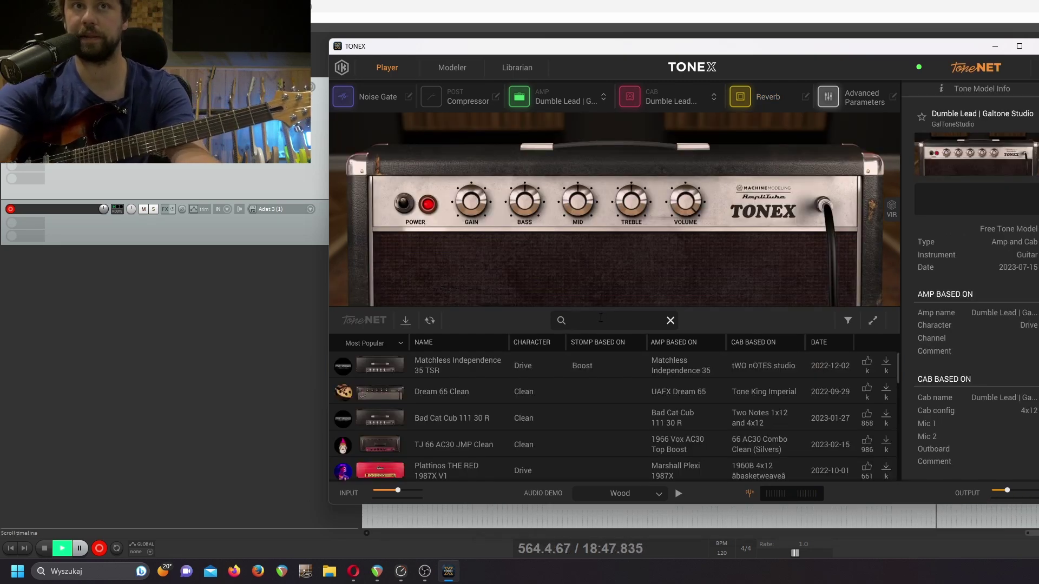
# - Search ToneNET for jvm410, then download the loaded JVM410H +Overdrive tone model to the local library
pyautogui.write('jvm410')
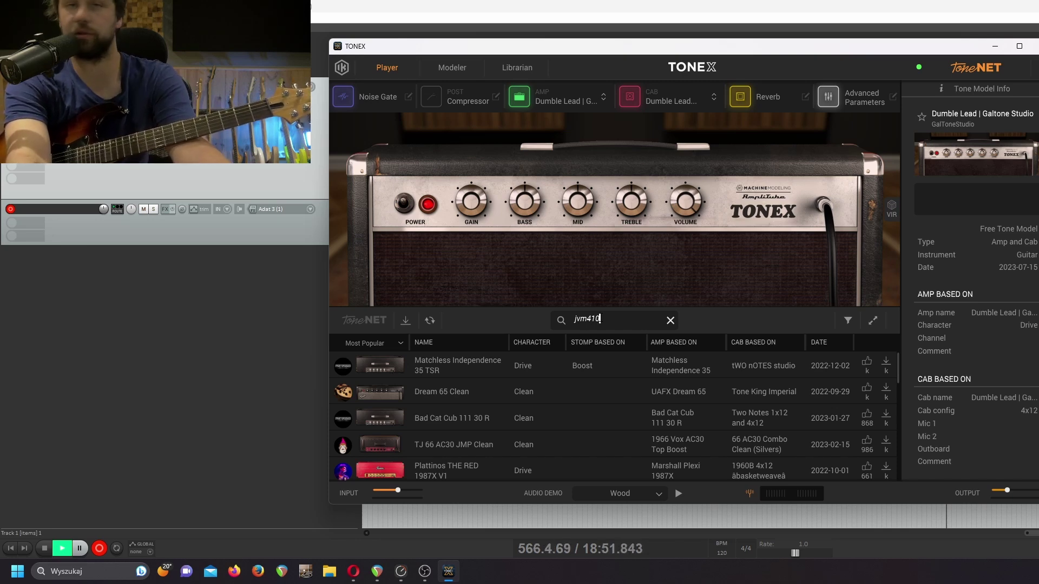
pyautogui.press('Return')
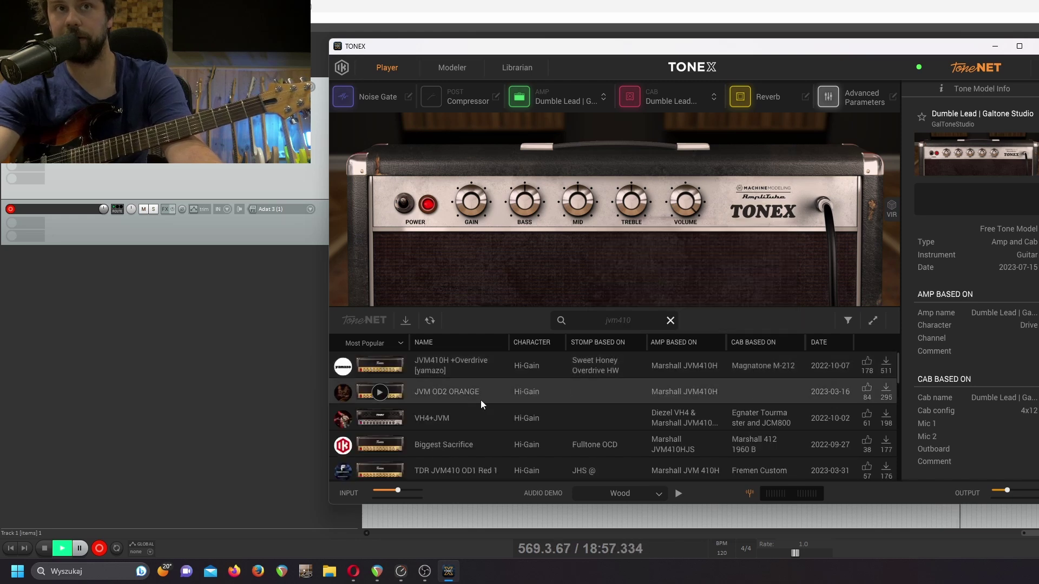
pyautogui.click(437, 365)
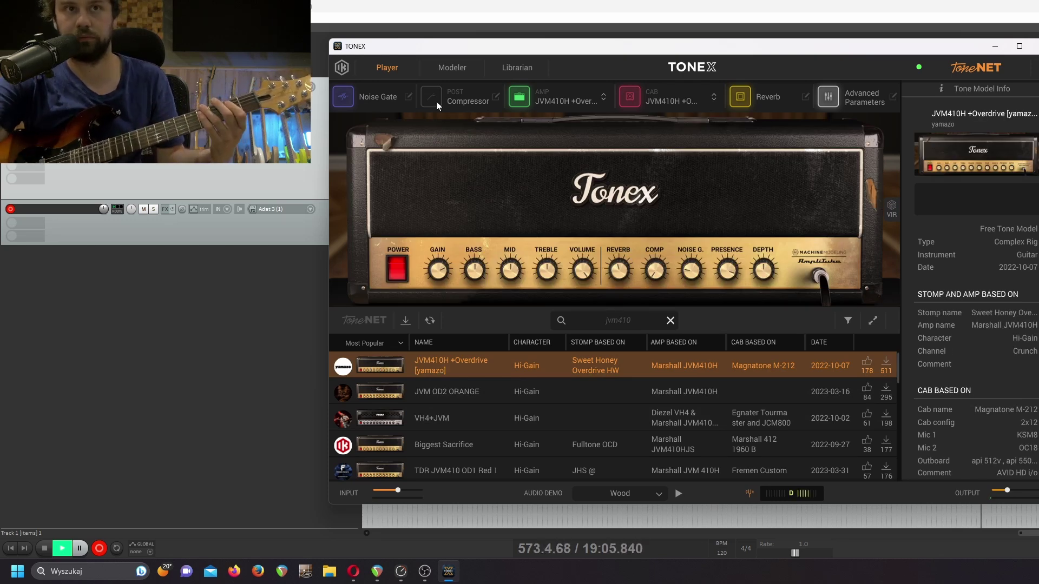
pyautogui.click(406, 321)
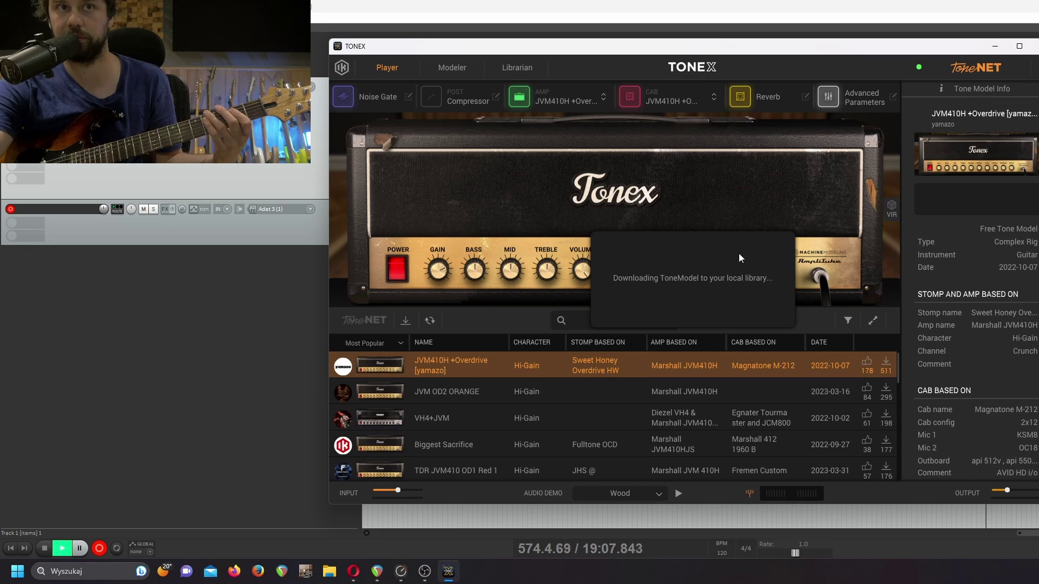
pyautogui.click(985, 72)
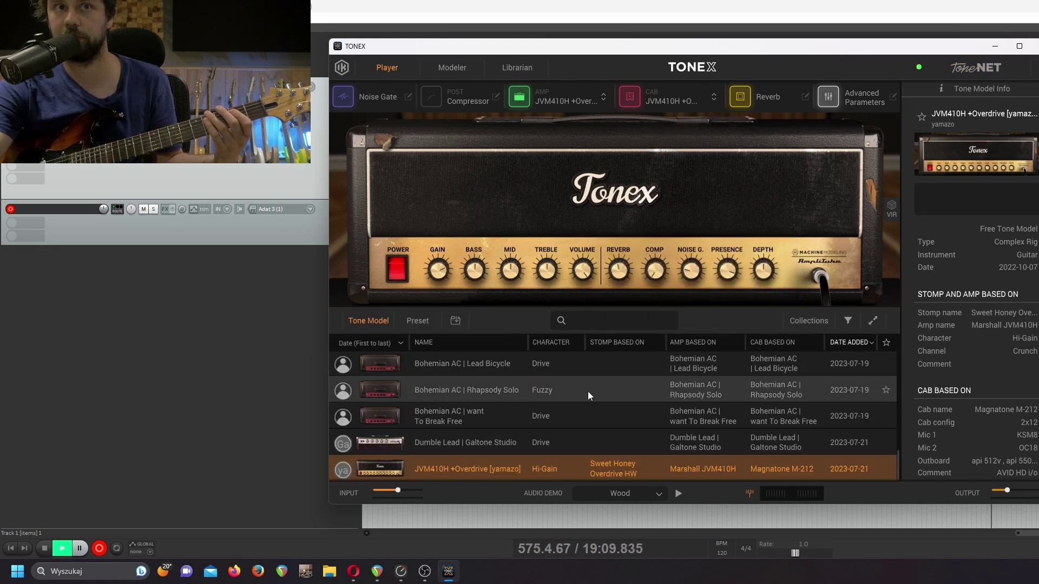
# - Replace the cab with VIR 412 GRN, comparing it with 412 XXL, and move Mic 1 next to Mic 2
pyautogui.click(668, 93)
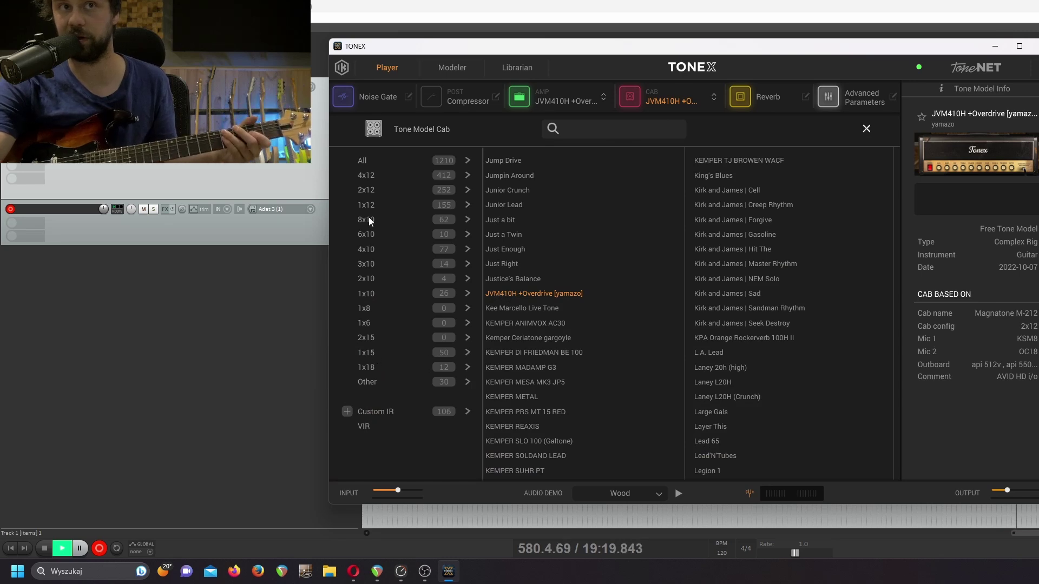
pyautogui.click(365, 427)
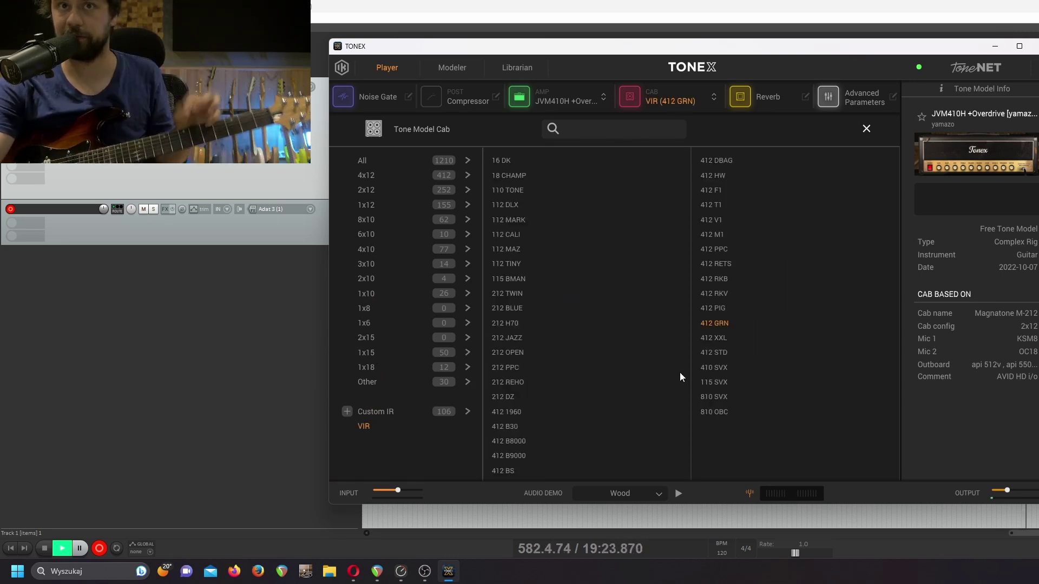
pyautogui.click(724, 339)
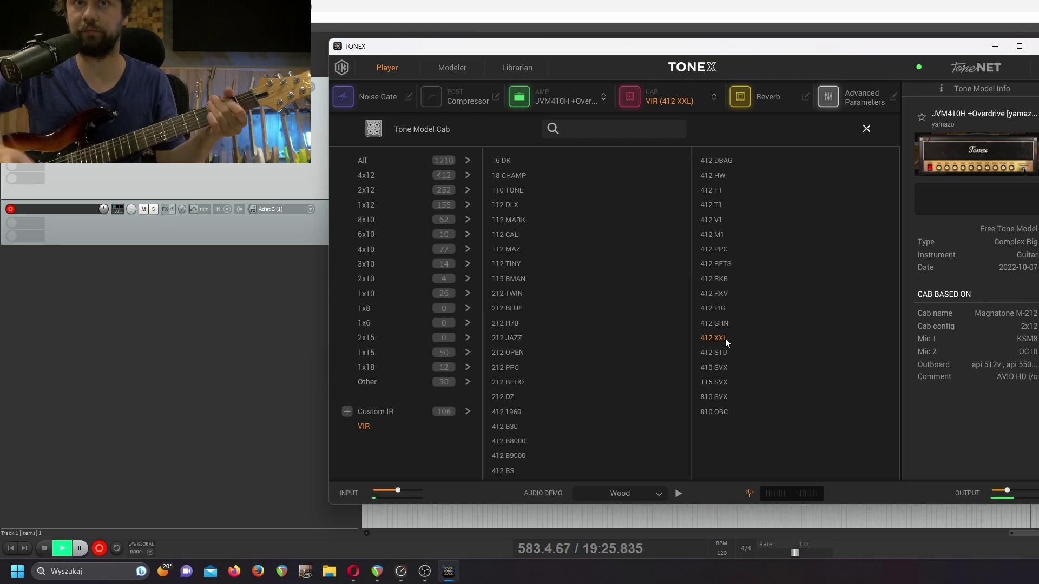
pyautogui.click(722, 325)
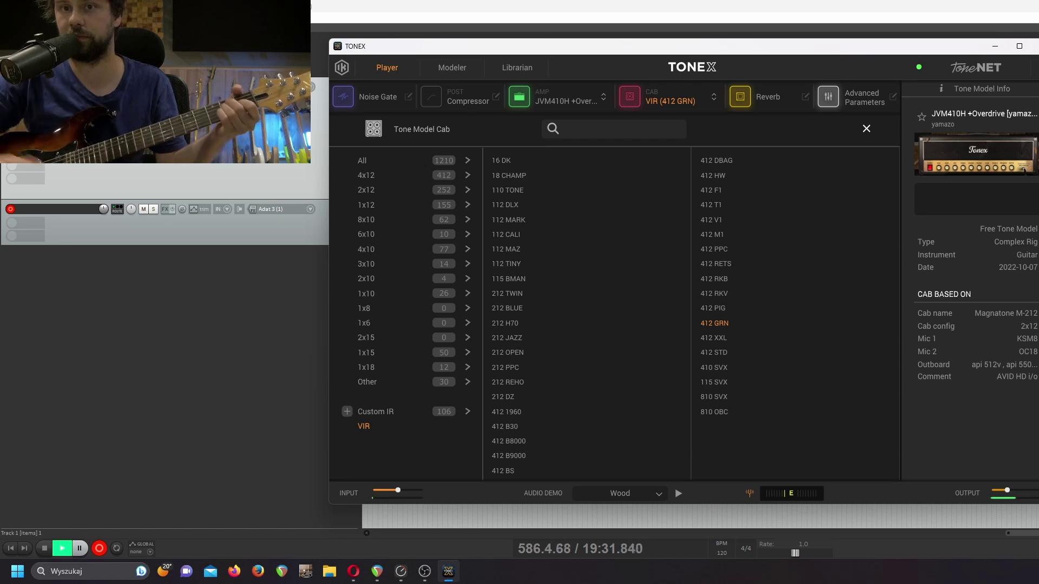
pyautogui.click(663, 95)
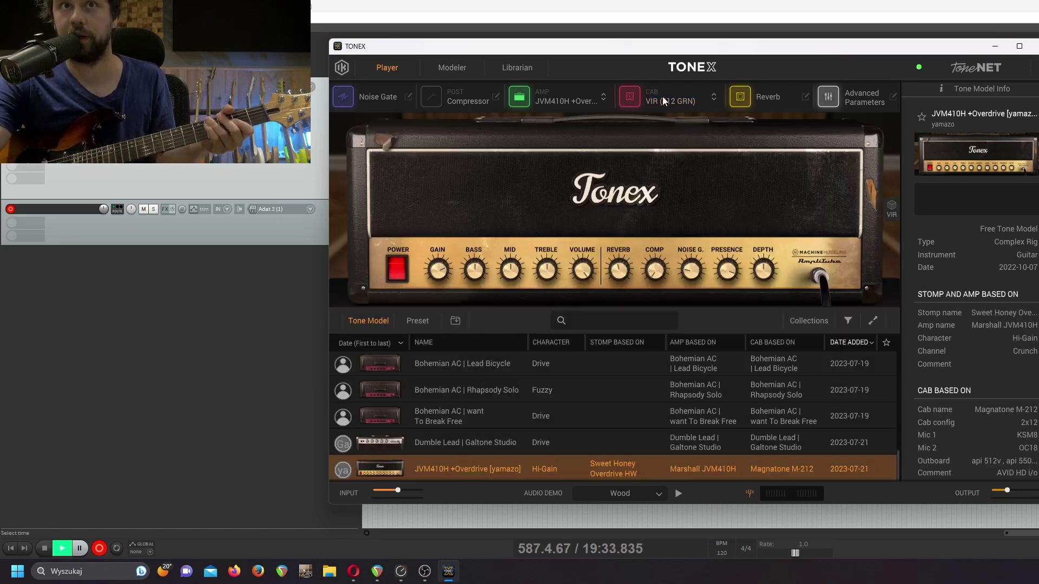
pyautogui.click(891, 210)
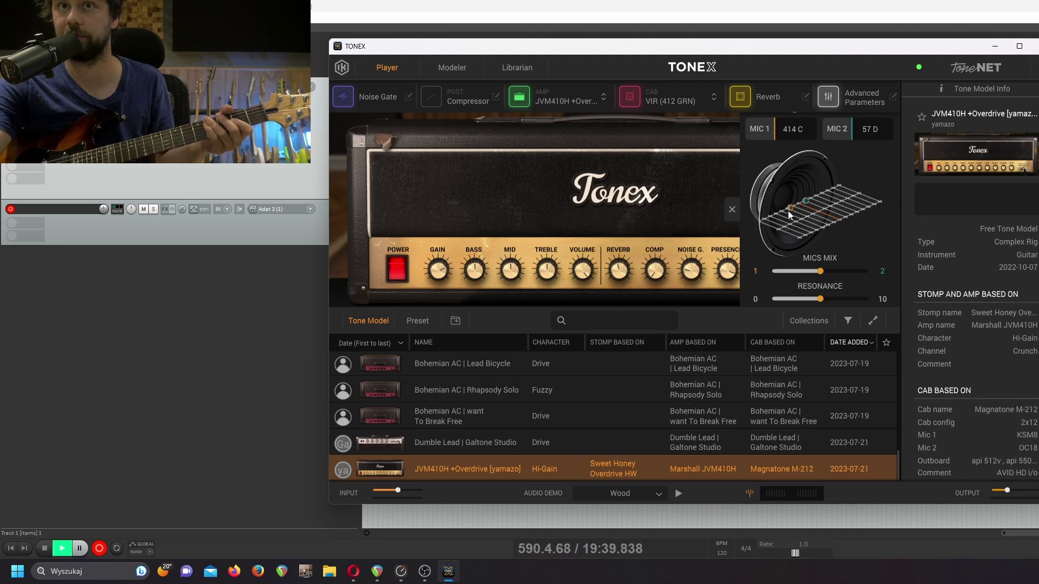
pyautogui.moveTo(788, 212); pyautogui.dragTo(784, 211)
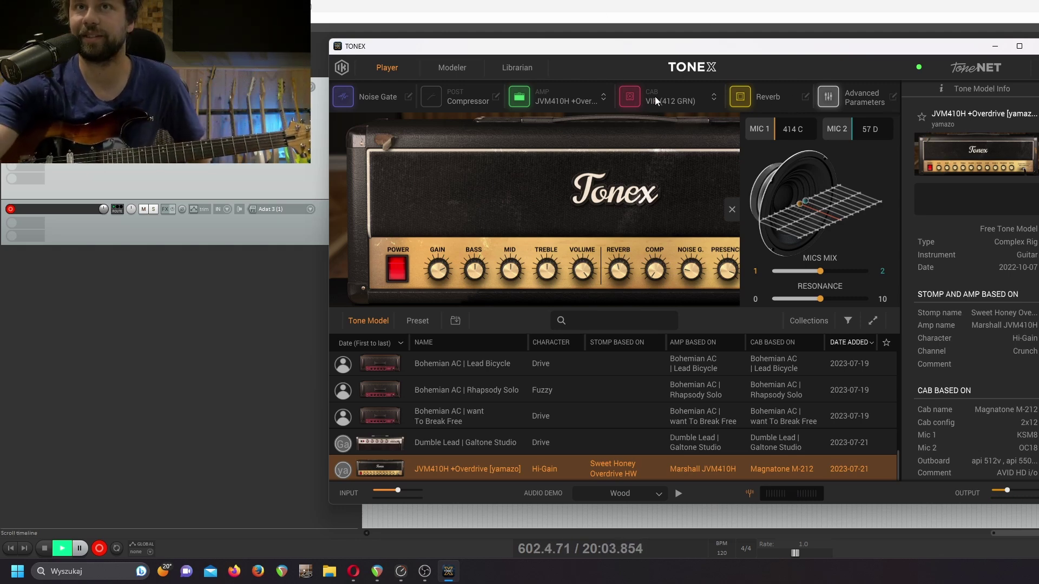
# - Save the JVM410H +Overdrive tone with its VIR cab as the preset JVM VIR
pyautogui.click(455, 321)
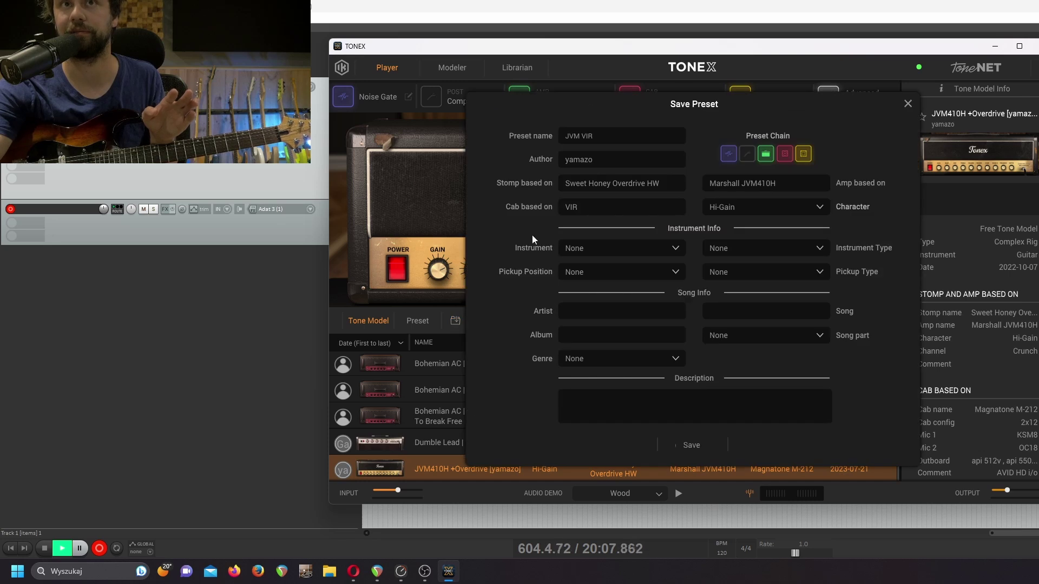
pyautogui.click(608, 137)
pyautogui.click(608, 137)
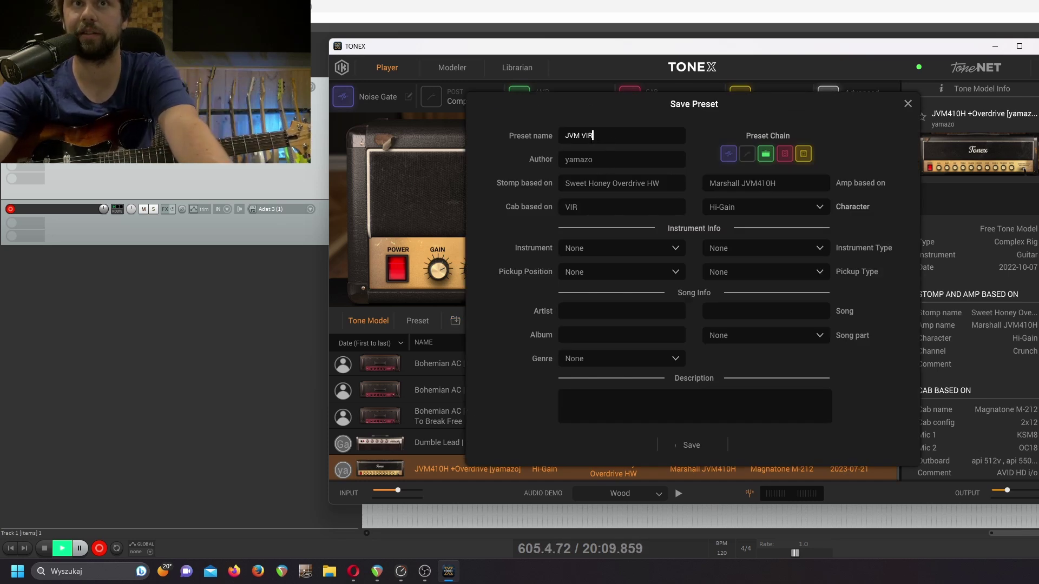
pyautogui.click(697, 447)
pyautogui.click(687, 334)
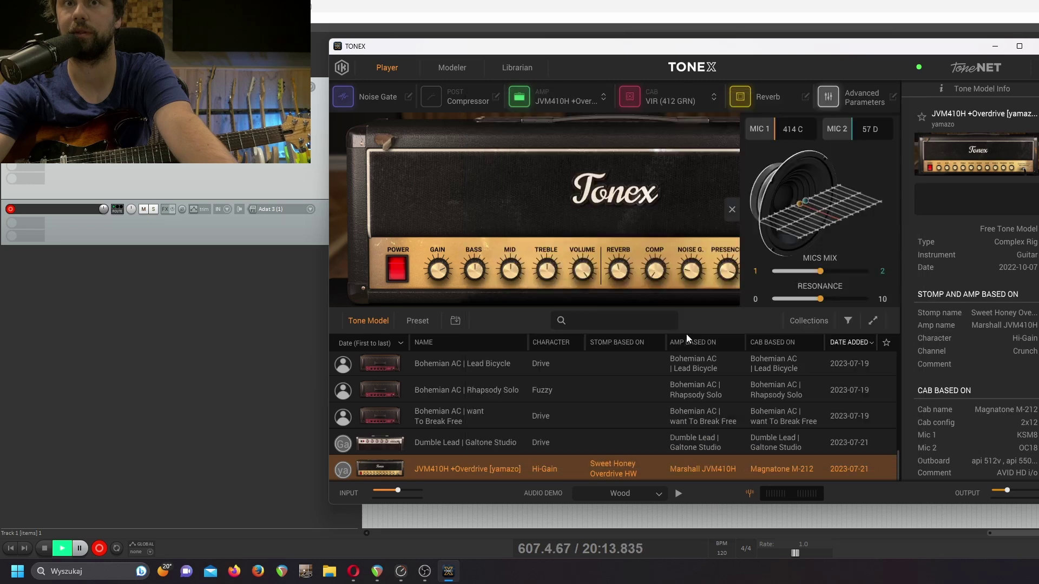
# - Load the preset JVM VIR from the saved presets
pyautogui.click(419, 320)
pyautogui.click(465, 395)
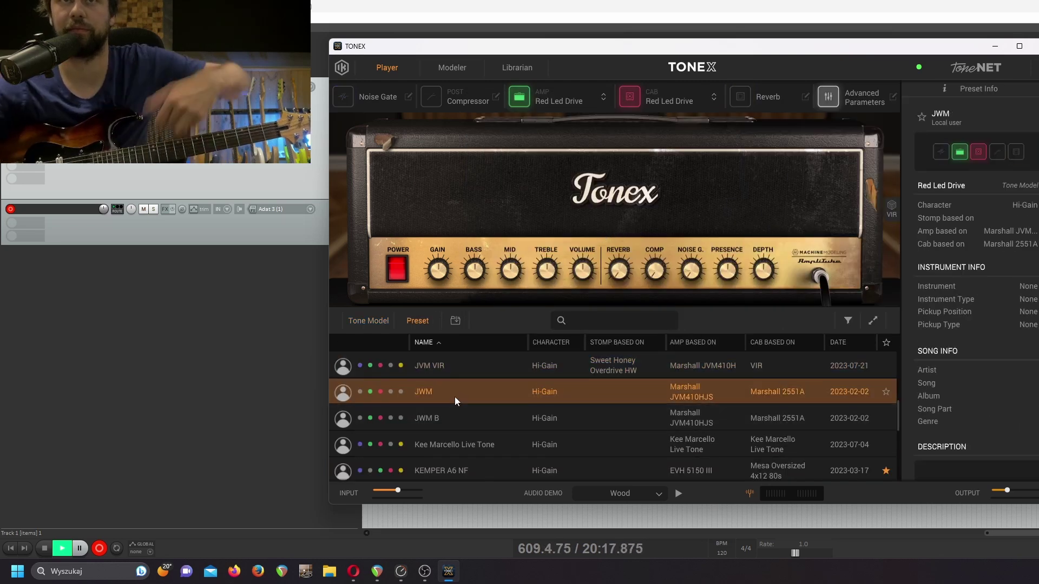
pyautogui.click(492, 365)
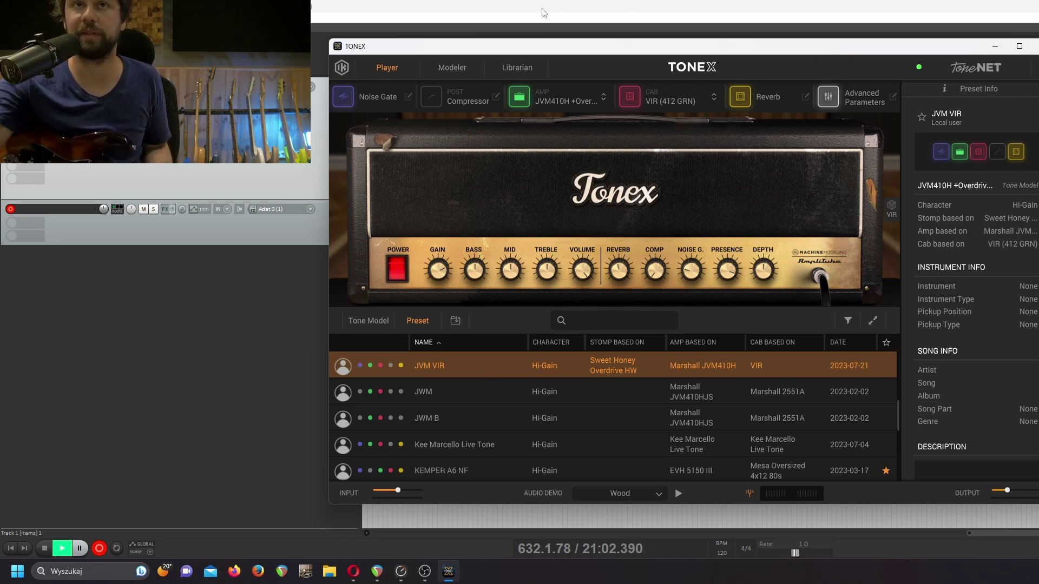
pyautogui.click(631, 96)
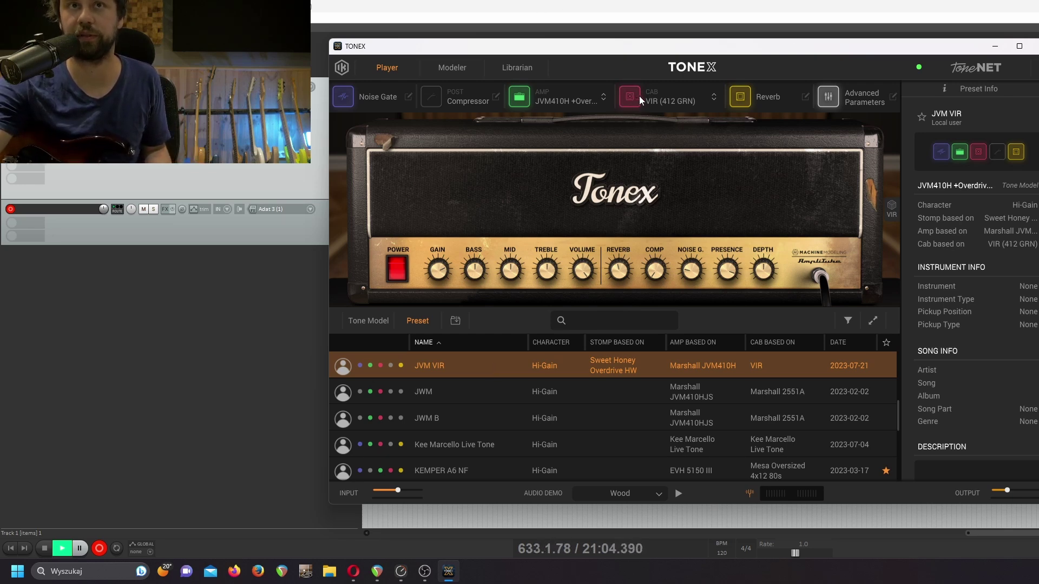
pyautogui.click(655, 95)
pyautogui.click(655, 95)
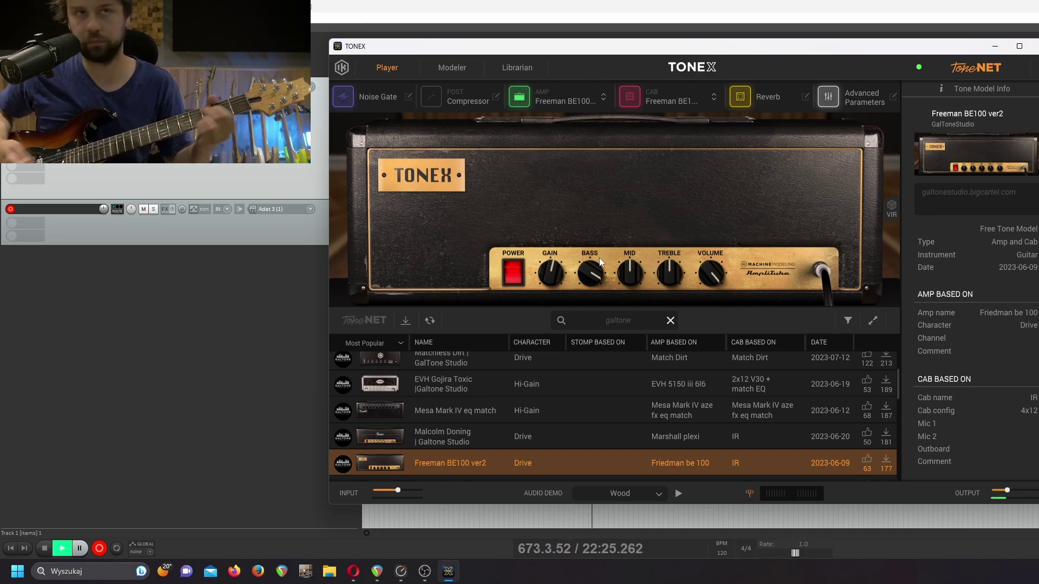
# - Load A&M Pack | Highway Angus, DT Pack | Pull Me Under and Recto (Galtone Studio) in turn to audition them
pyautogui.click(564, 388)
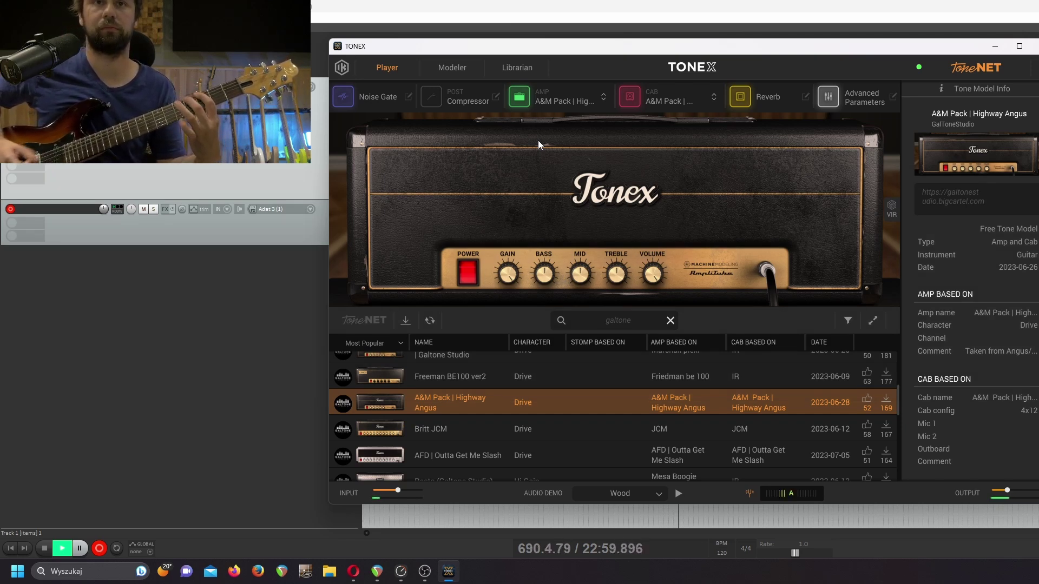
pyautogui.scroll(-3, 464, 422)
pyautogui.click(463, 444)
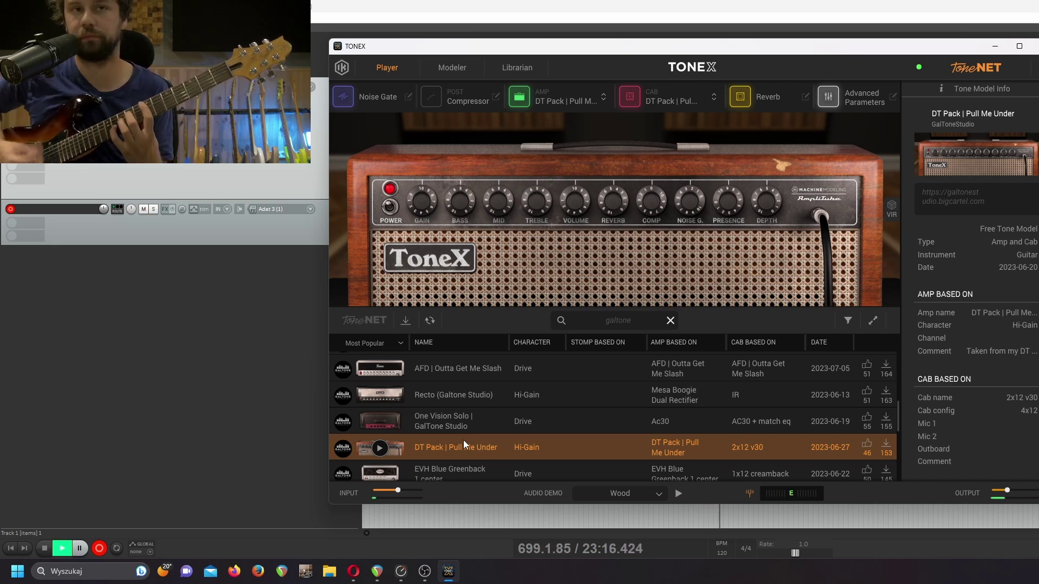
pyautogui.click(460, 406)
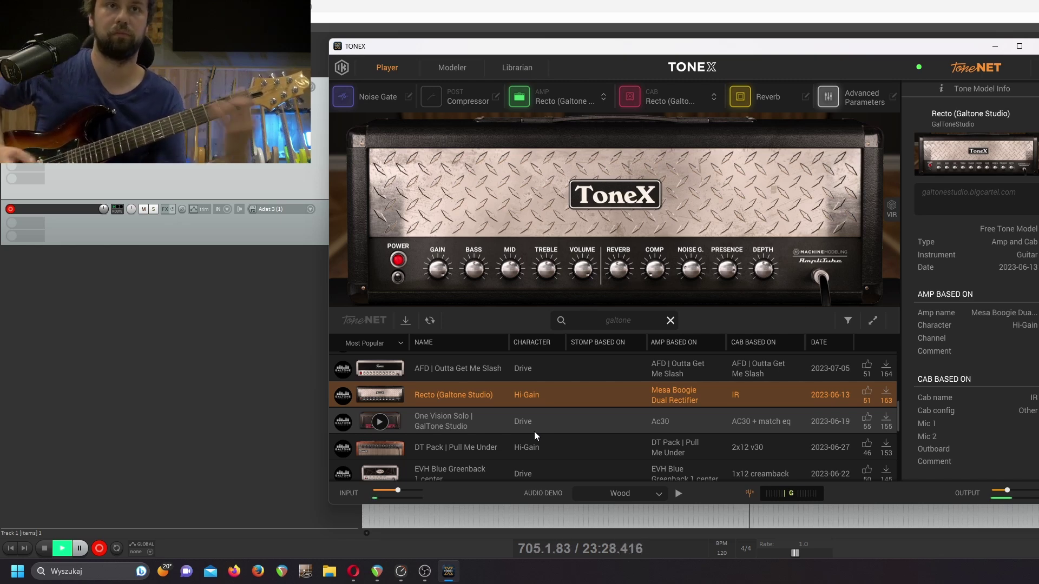
# - Audition Dumble Lead | Galtone Studio, Galtone Studio | Clean 1 and KEMPER SLO 100 (Galtone) from the ToneNET results
pyautogui.scroll(-2, 534, 431)
pyautogui.click(534, 431)
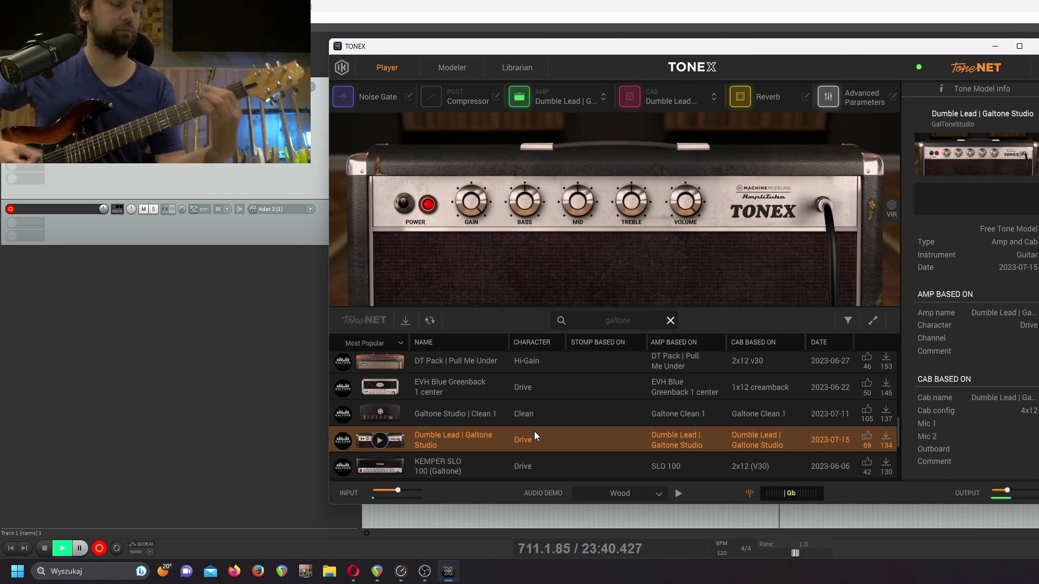
pyautogui.click(547, 407)
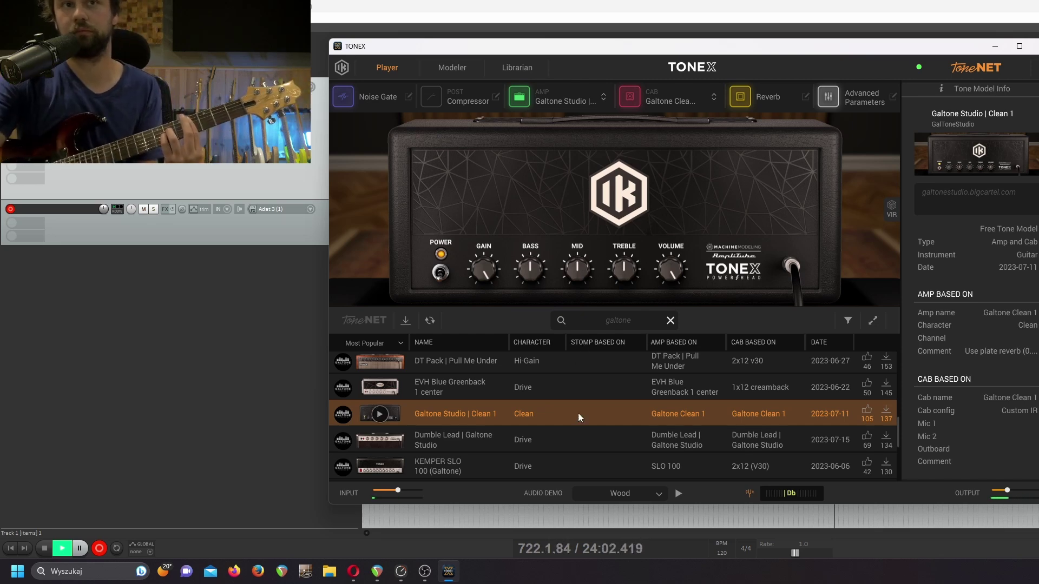
pyautogui.click(569, 458)
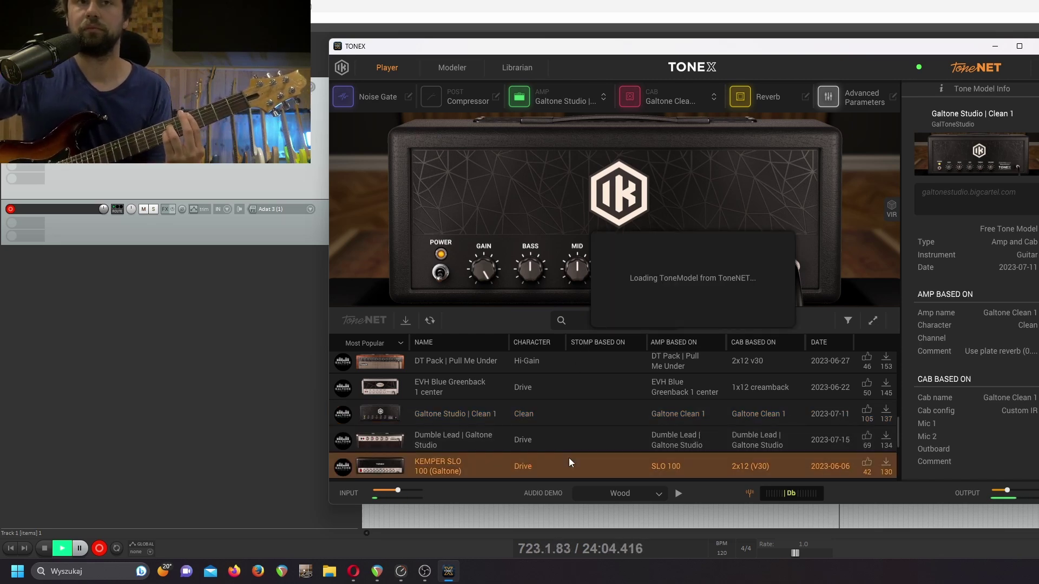